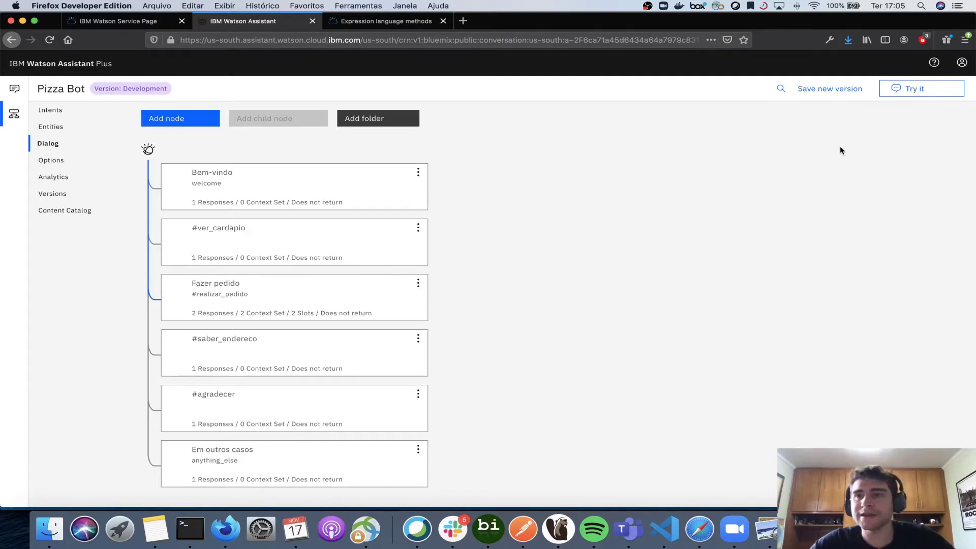
- Test the bot with the message "me ve uma pizza" and open the Fazer pedido node that answers it
left_click(910, 89)
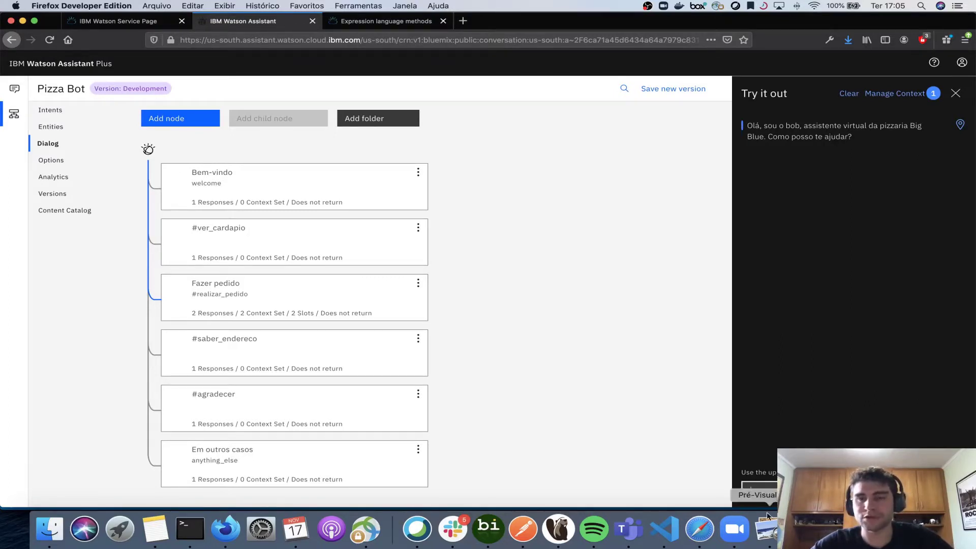
type("me ve u")
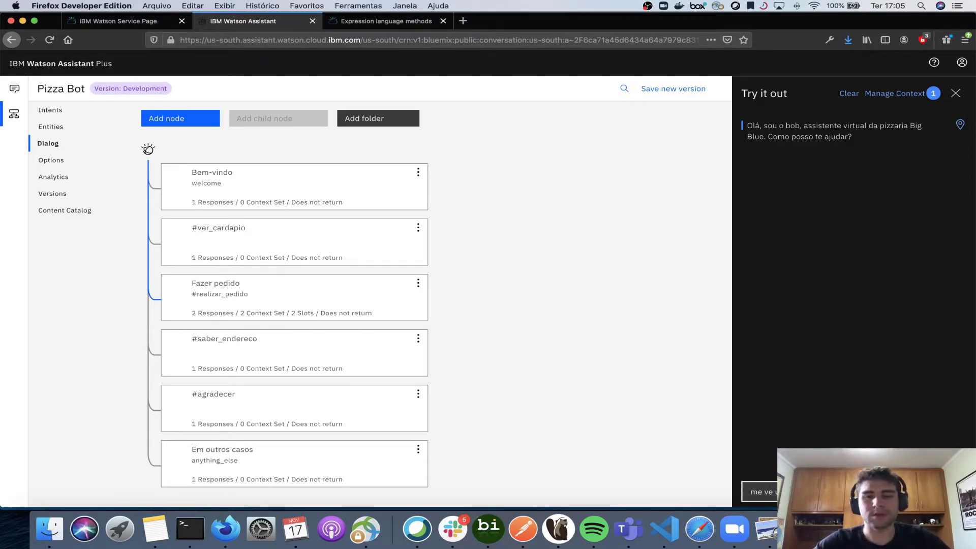
type("ma pizza")
key("Return")
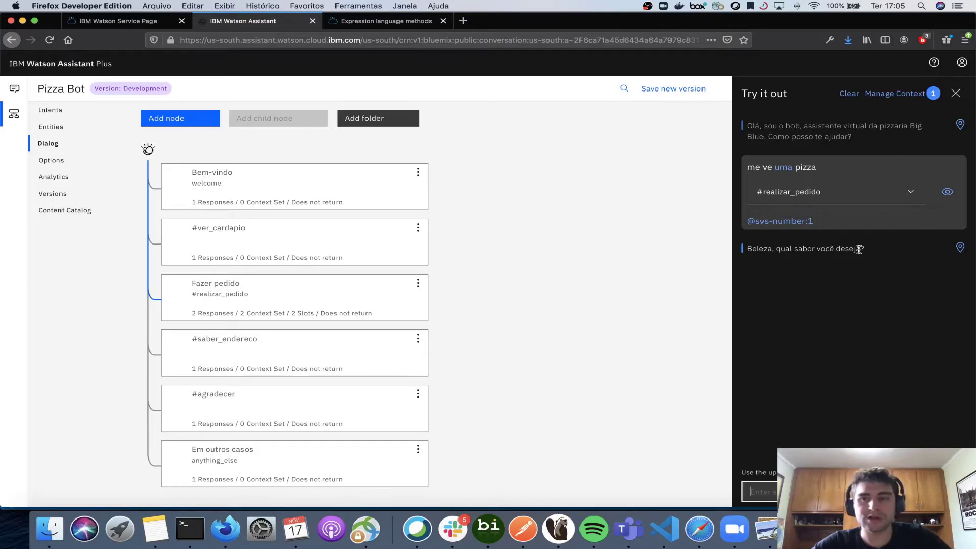
left_click(961, 248)
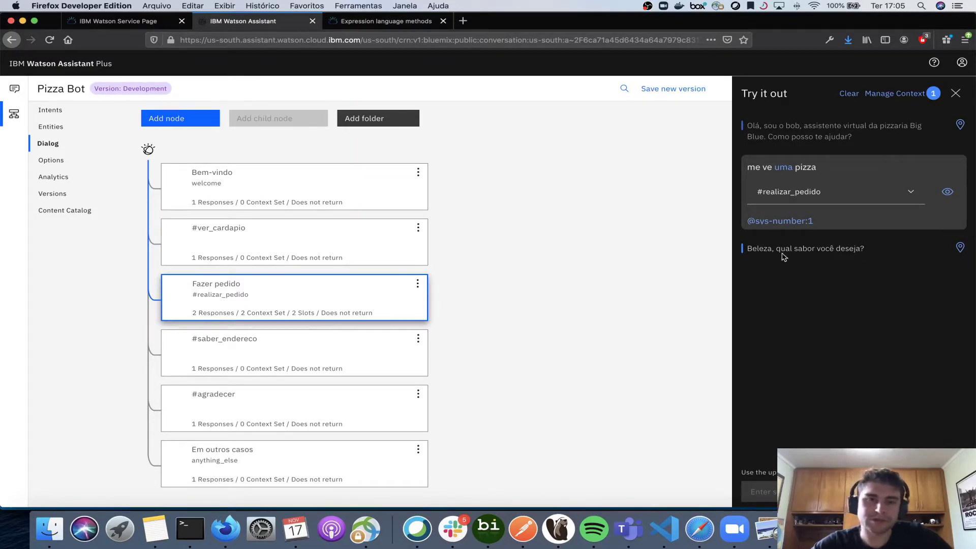
left_click(390, 306)
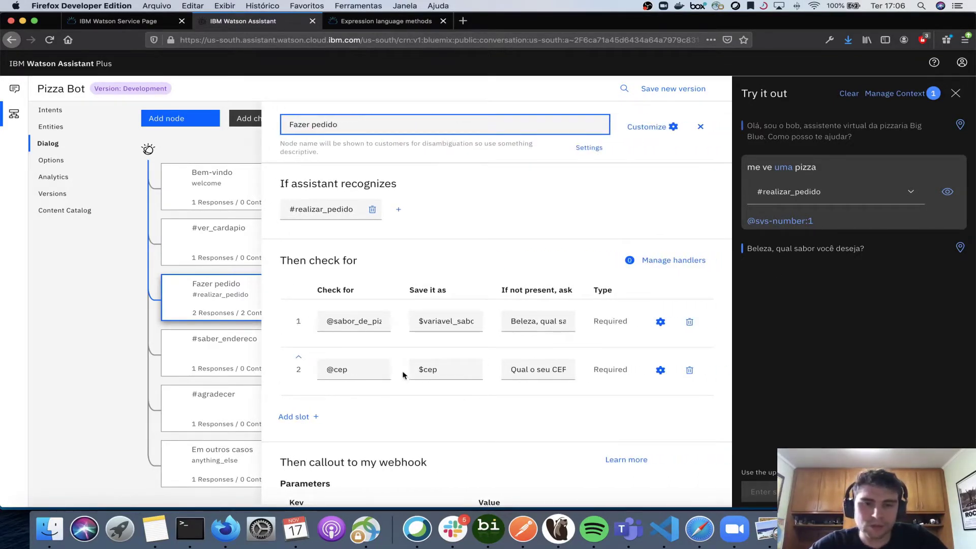
- Answer the test chat's flavour question with "mussarela" and supply the delivery postal code
left_click(759, 491)
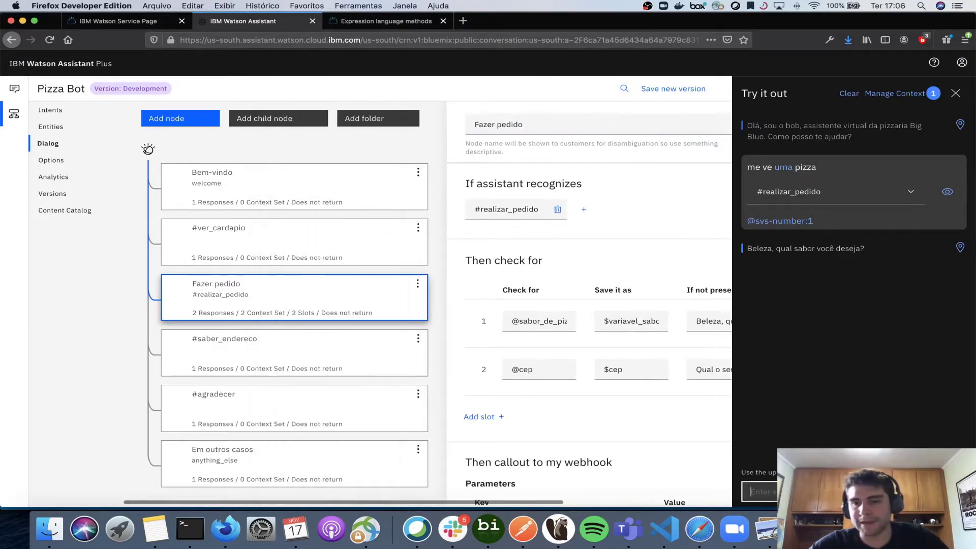
type("mussar")
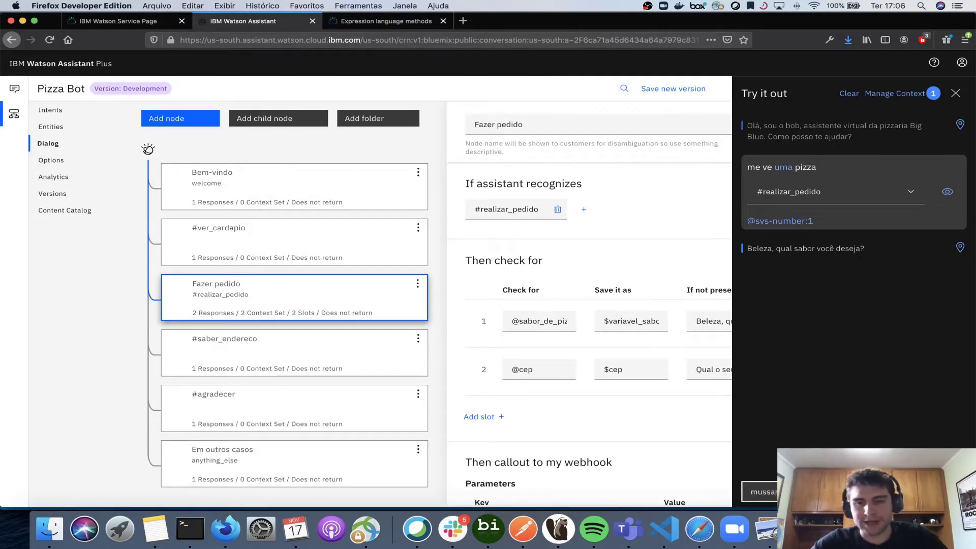
type("ela")
key("Return")
type("09310")
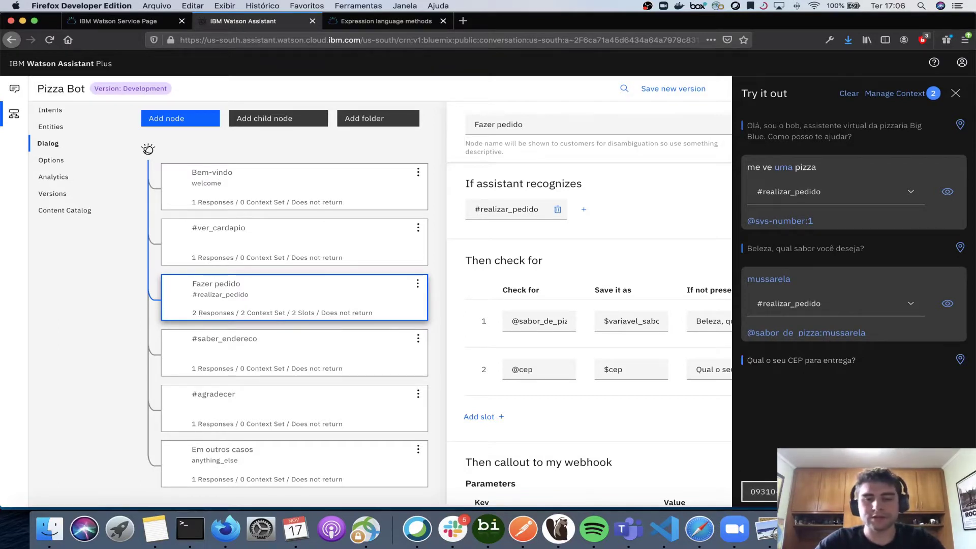
type("-030")
key("Return")
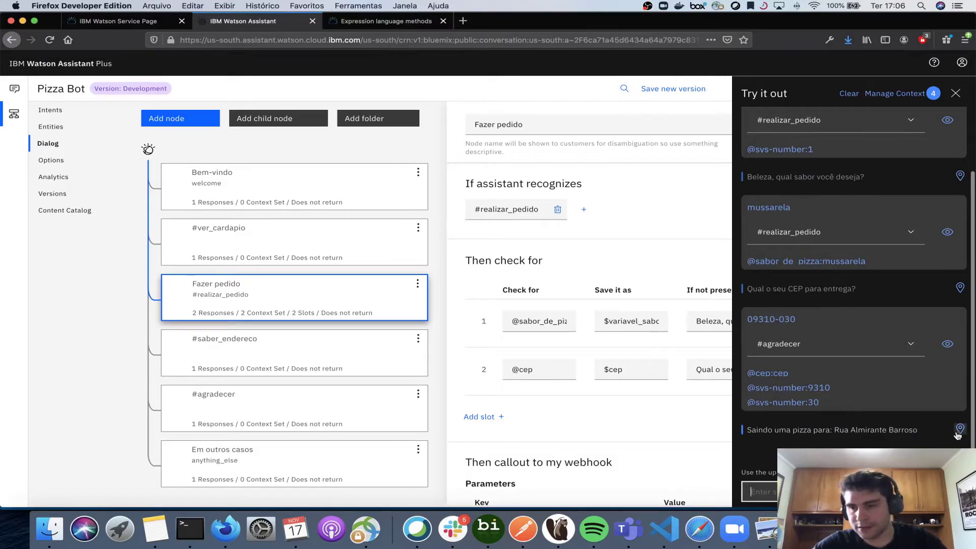
- Trace the final reply back to the Fazer pedido node and review its webhook callout, return variable and conditional responses
left_click(958, 432)
left_click(304, 300)
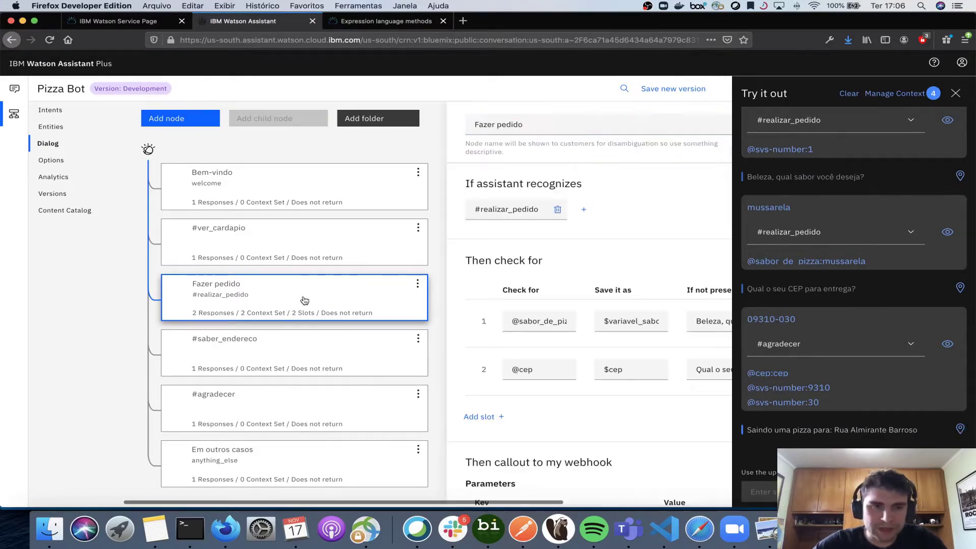
scroll(536, 404, "down", 5)
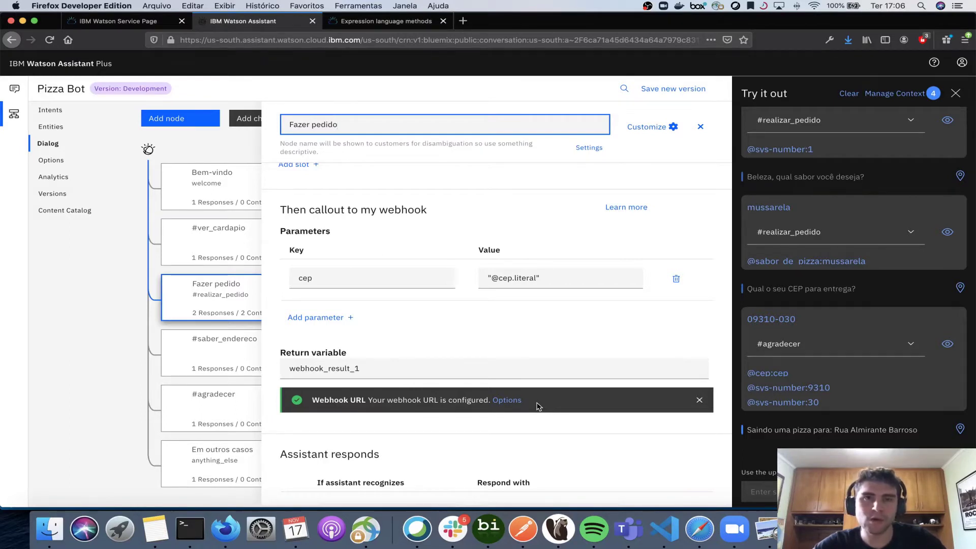
scroll(538, 407, "down", 4)
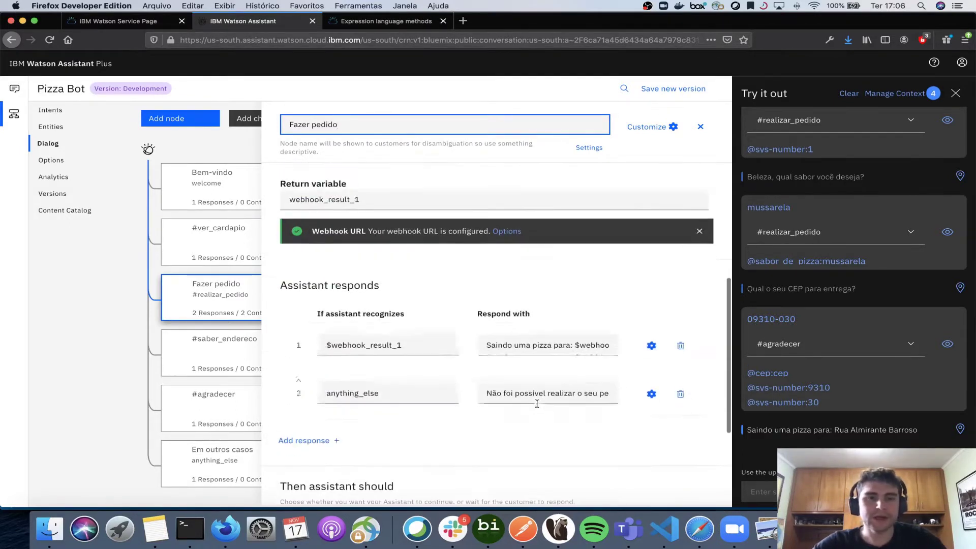
scroll(467, 311, "up", 3)
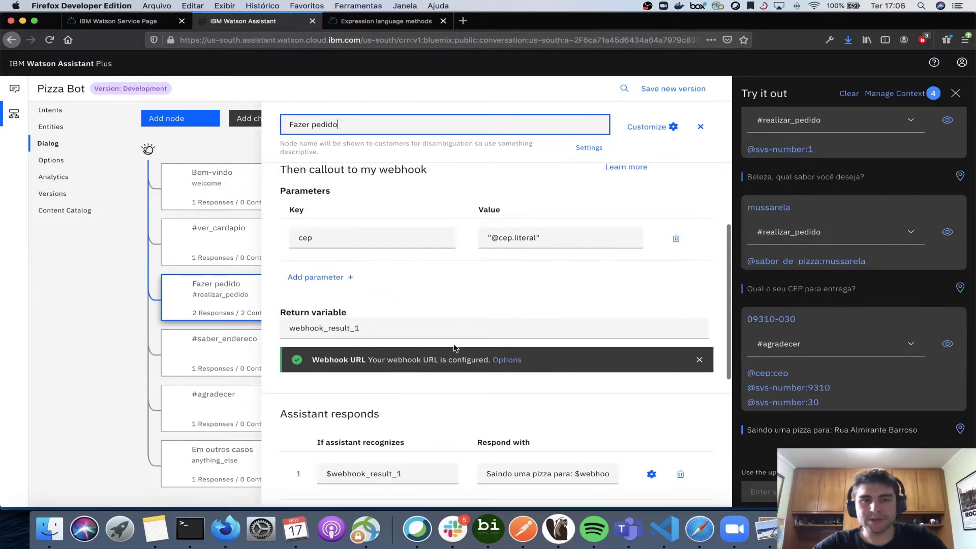
scroll(454, 343, "down", 2)
scroll(454, 343, "down", 1)
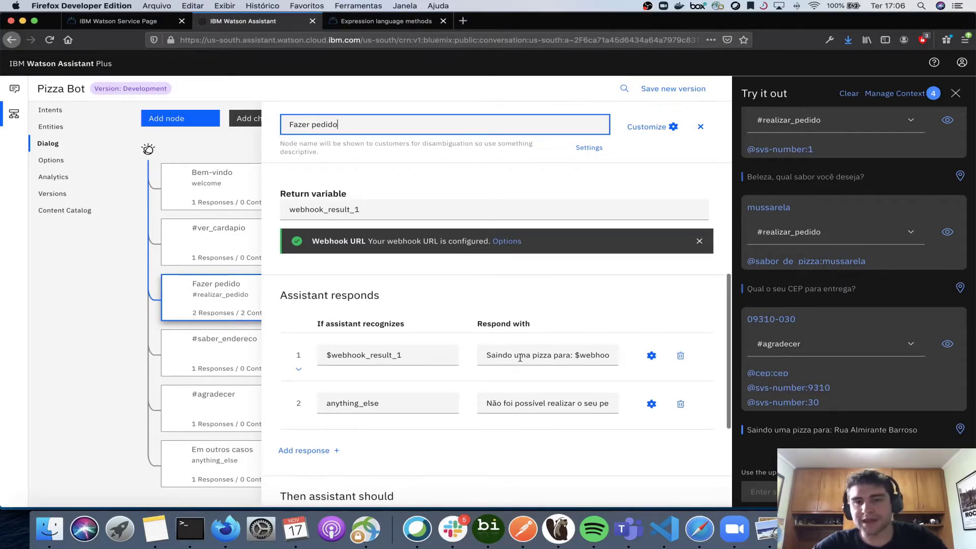
left_click(589, 358)
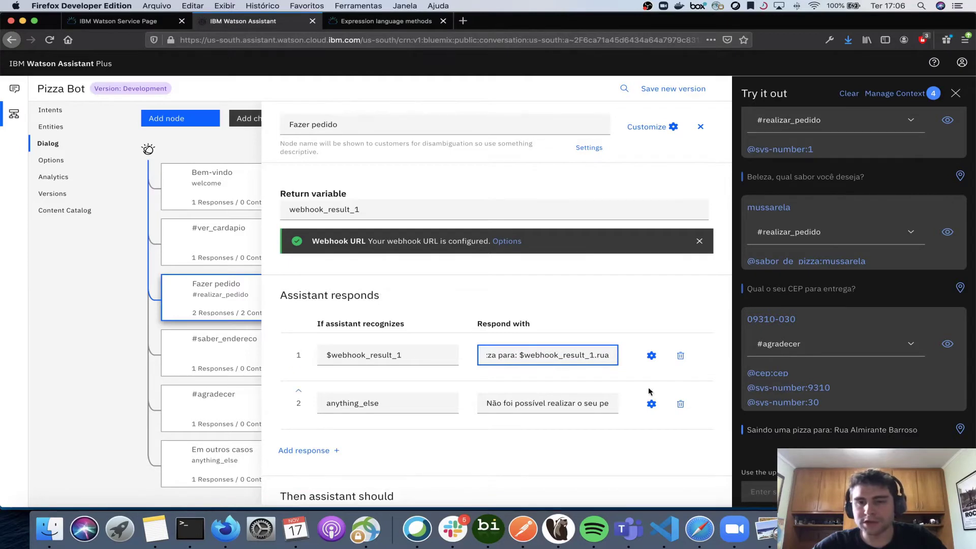
left_click(797, 429)
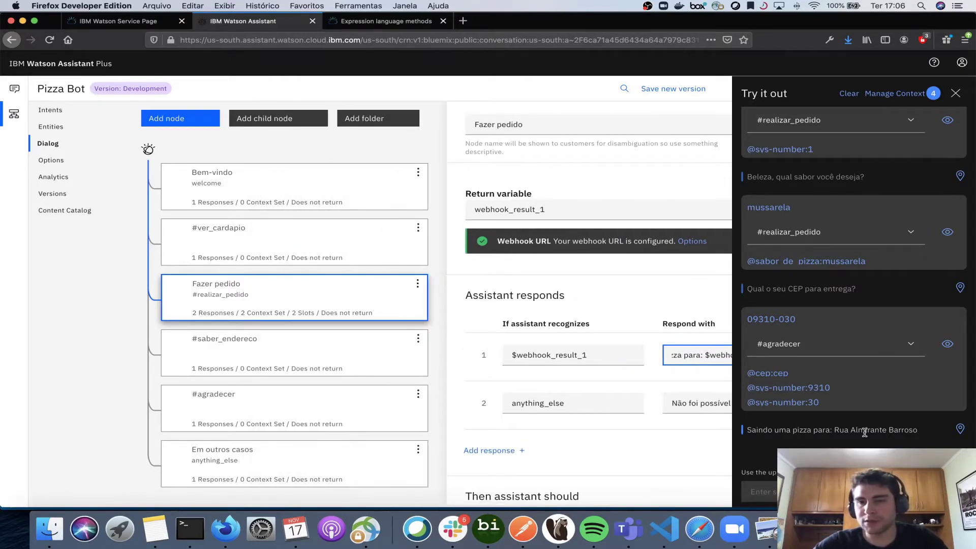
left_click(611, 412)
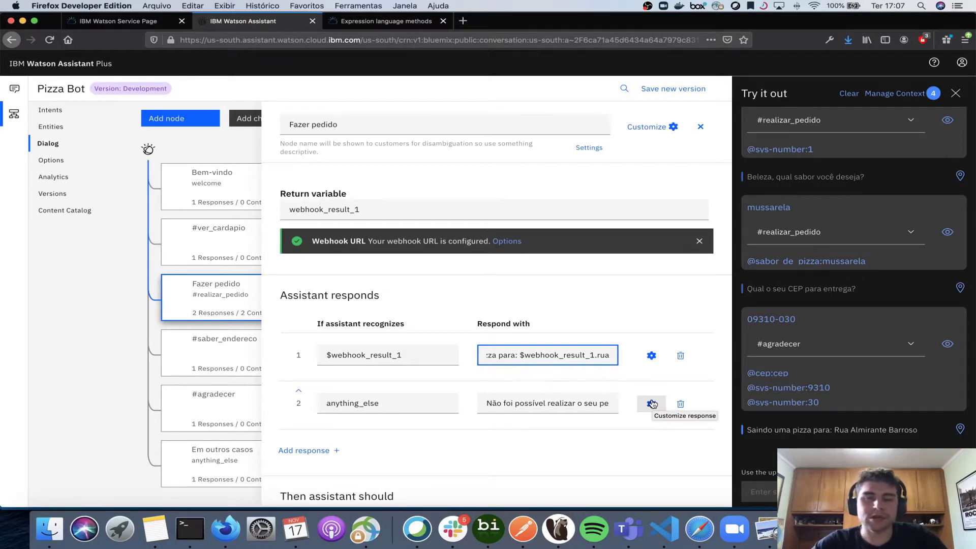
scroll(376, 300, "left", 5)
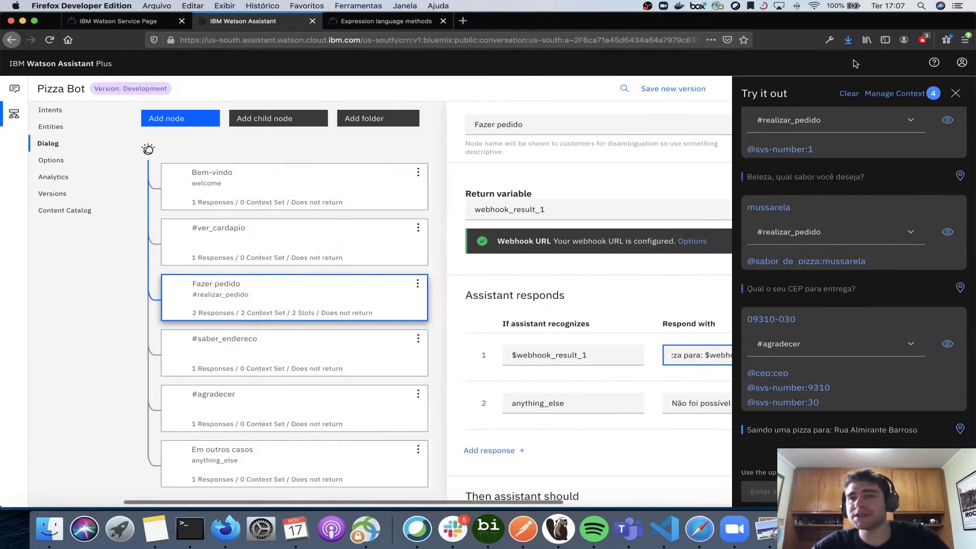
- Send a second "me ve uma pizza" order in the same test conversation
left_click(848, 94)
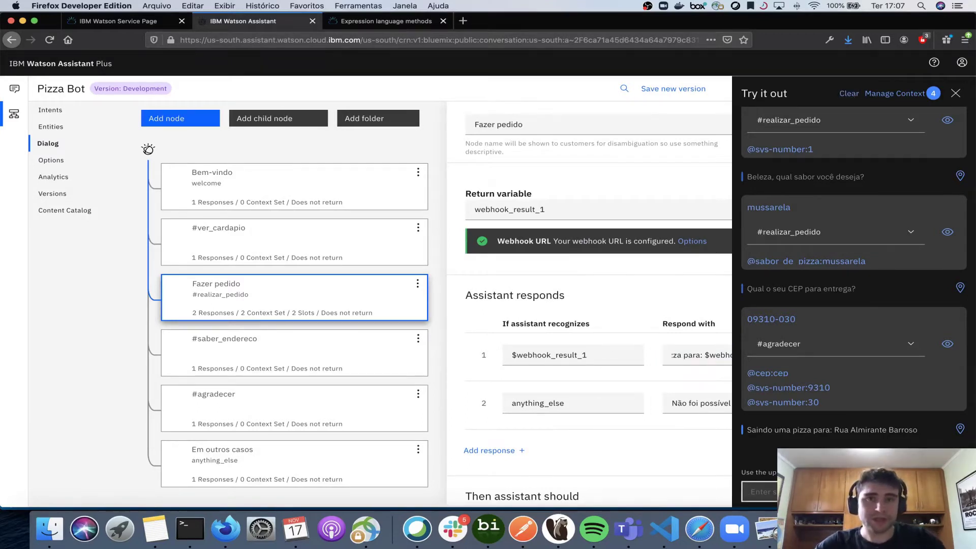
type("me ve u")
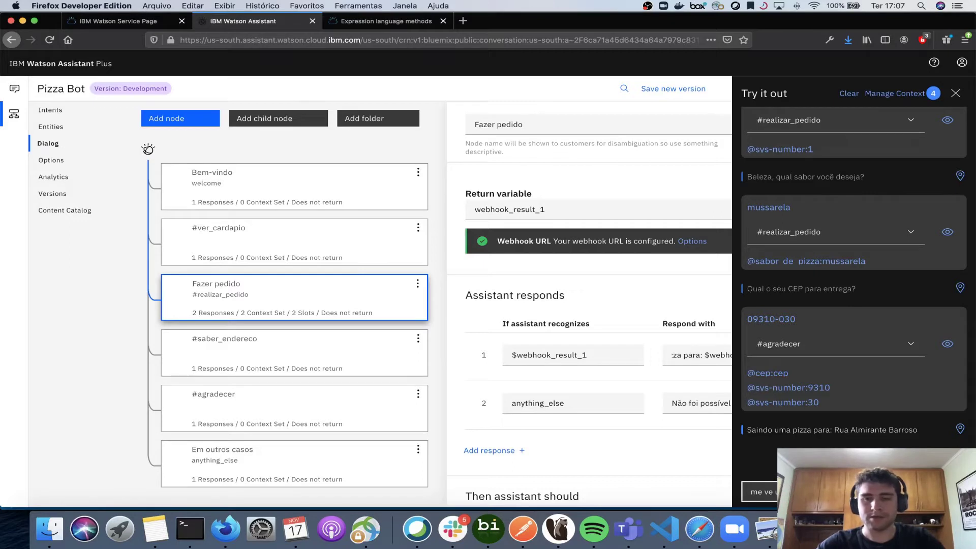
key("Return")
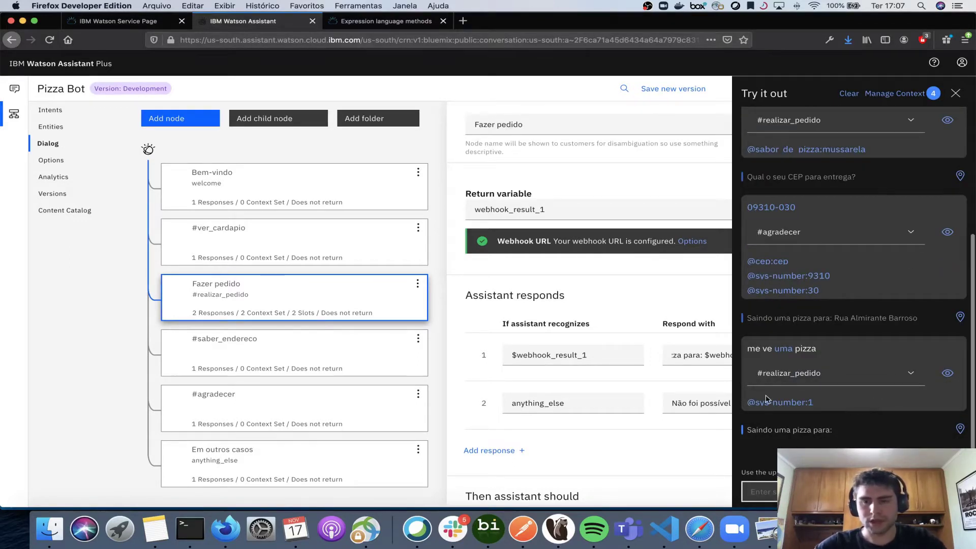
left_click(752, 361)
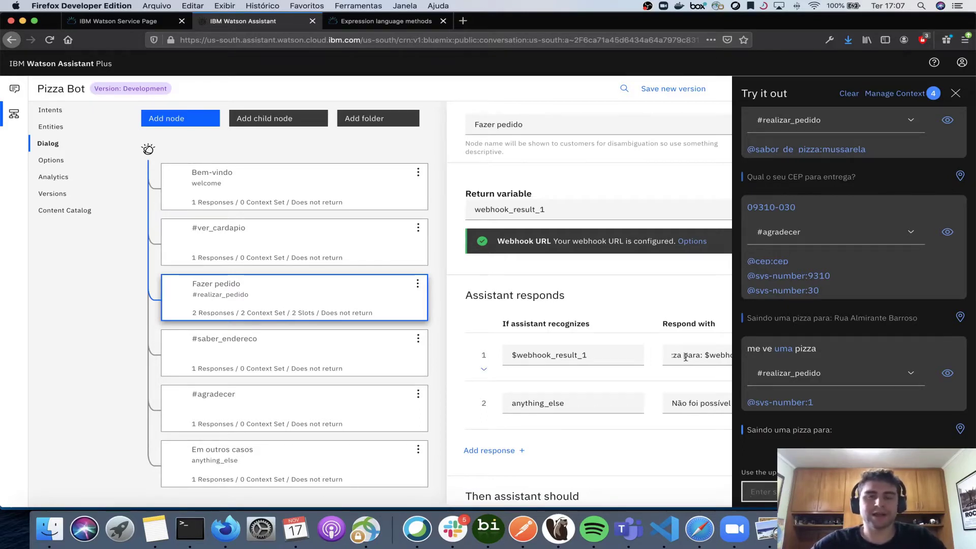
- Examine the Fazer pedido node's flavour and CEP slots and the context variables they are saved in
mouse_move(689, 355)
scroll(446, 336, "up", 1)
scroll(446, 334, "up", 10)
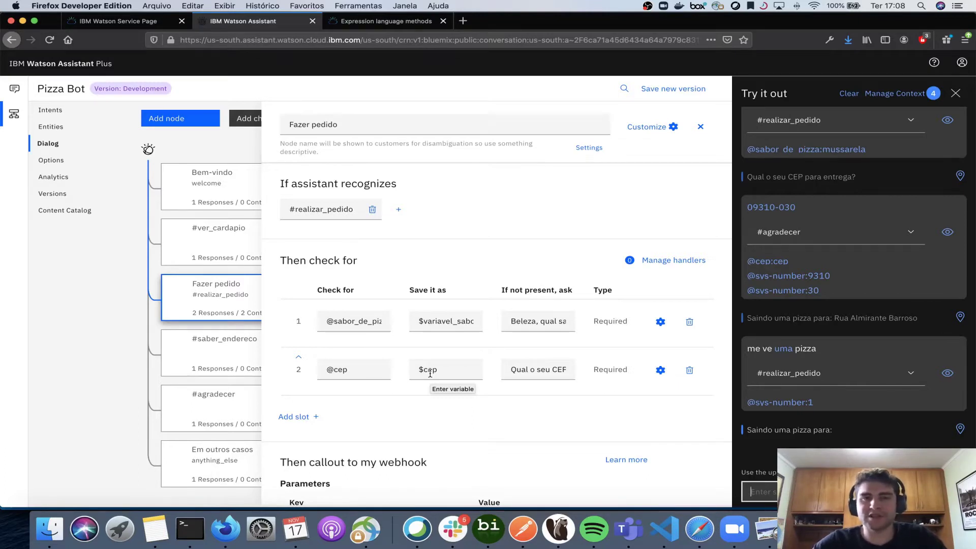
left_click_drag(423, 320, 482, 322)
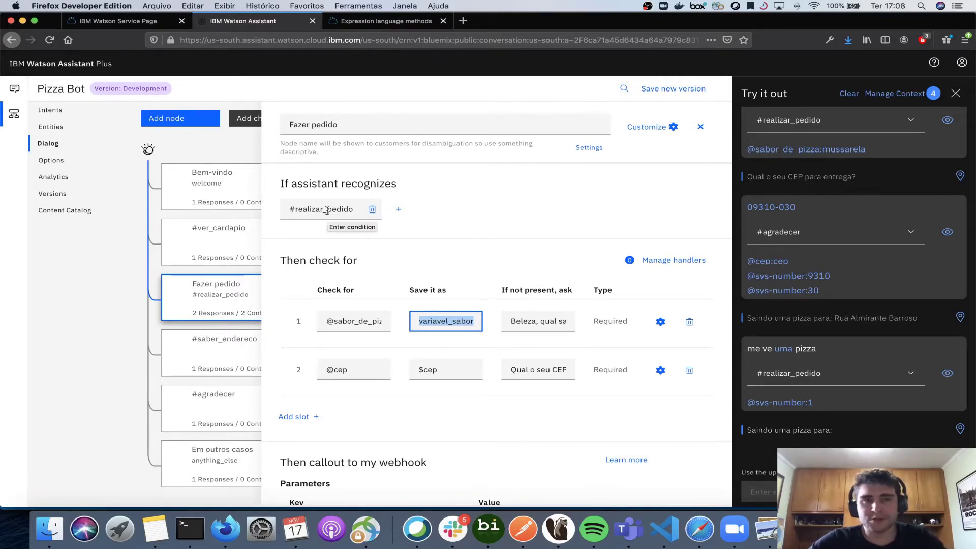
left_click(456, 319)
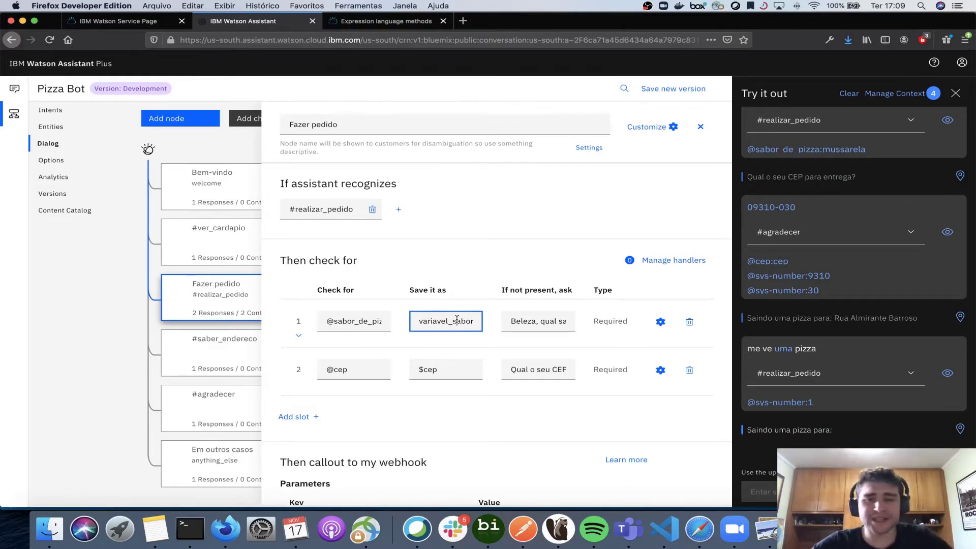
- Review the webhook parameters and responses of the Fazer pedido node, inspecting the configuration of response 1 without changing it
scroll(456, 319, "down", 5)
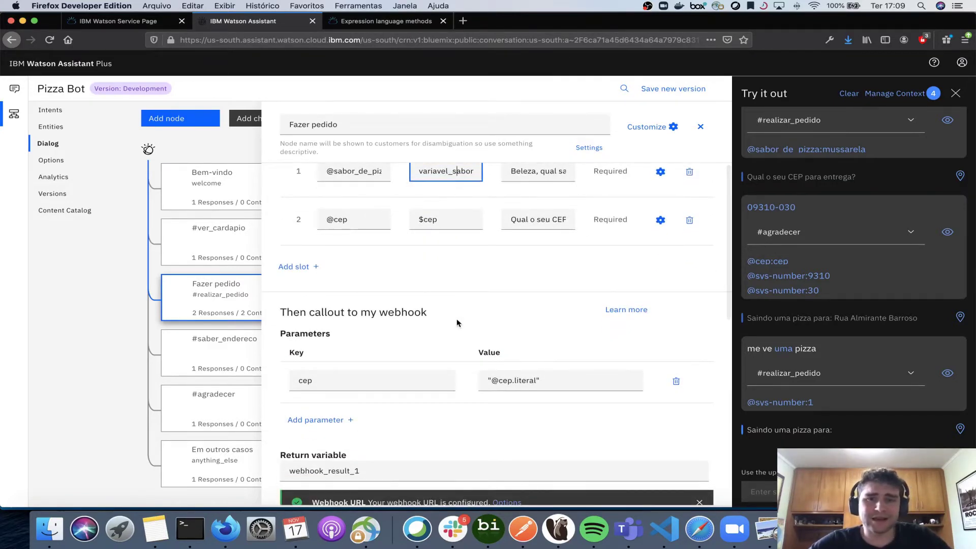
scroll(456, 322, "down", 3)
scroll(456, 322, "down", 1)
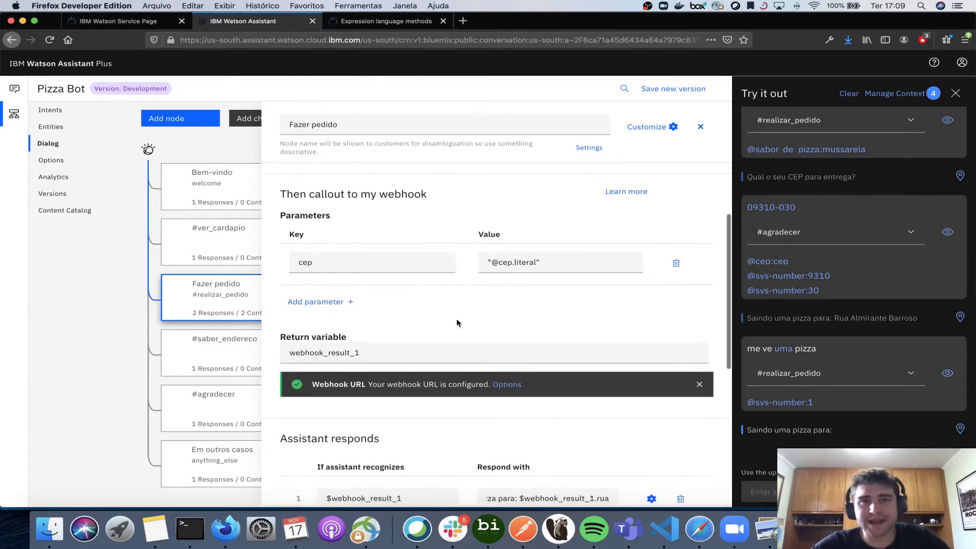
scroll(456, 322, "down", 2)
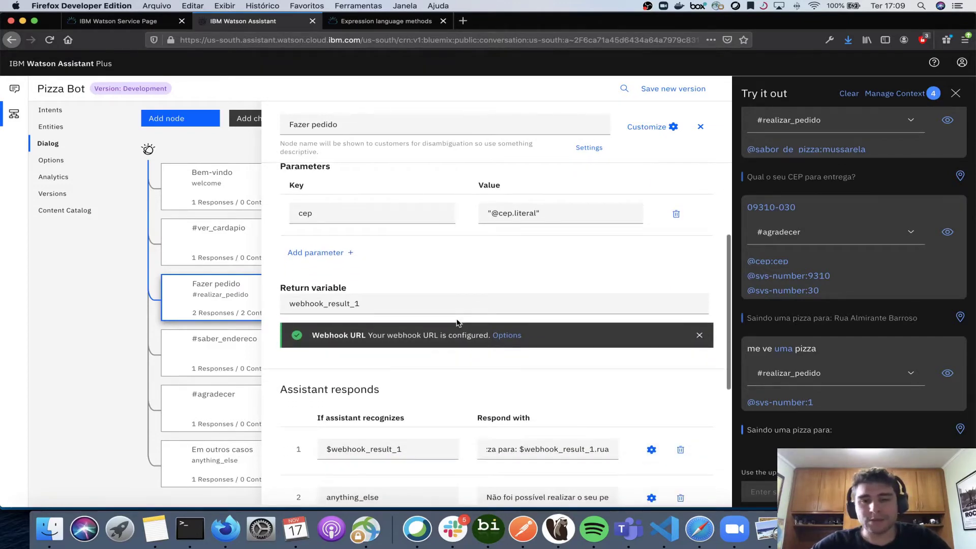
scroll(457, 322, "down", 3)
scroll(456, 322, "down", 1)
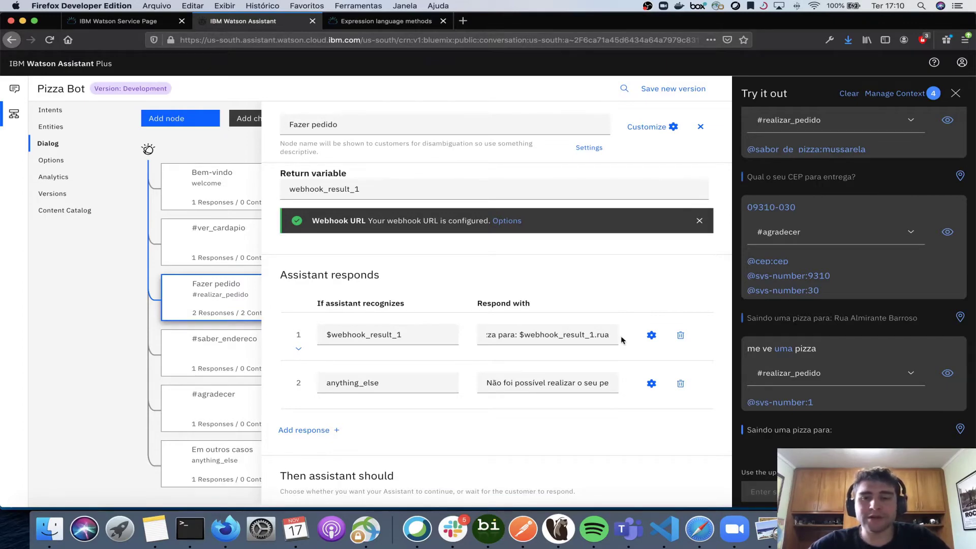
left_click(651, 336)
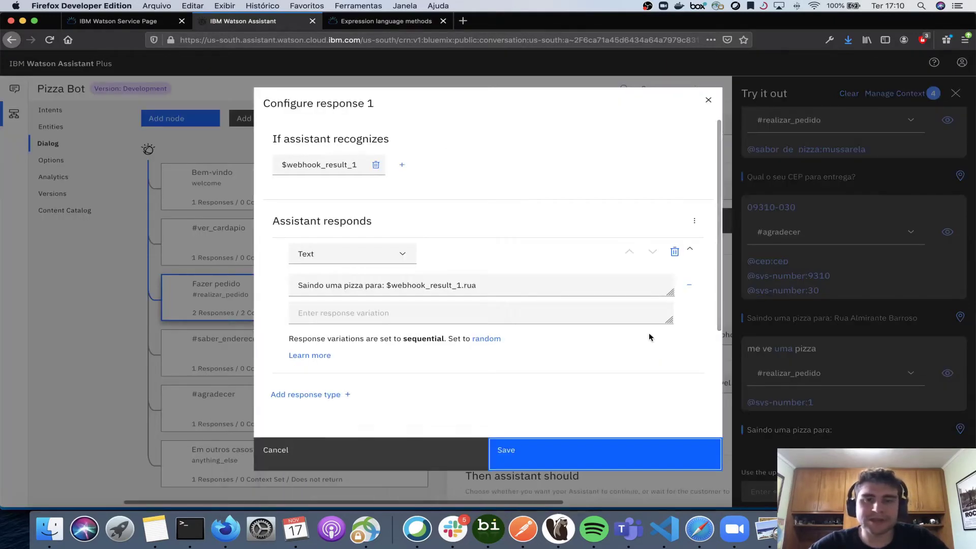
left_click(383, 451)
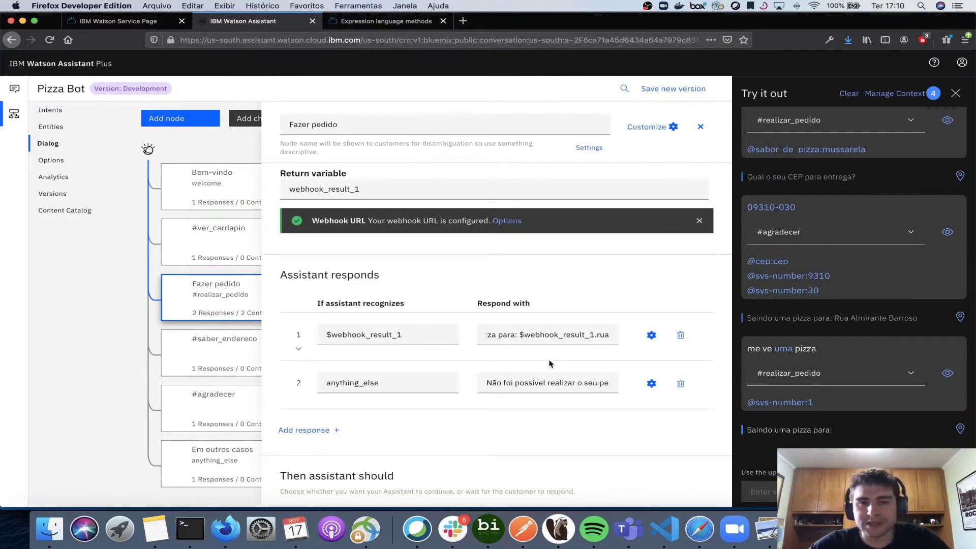
- Add a second text response to response 1 of the Fazer pedido node, starting it with the empty expression "<? ?>"
scroll(549, 364, "down", 1)
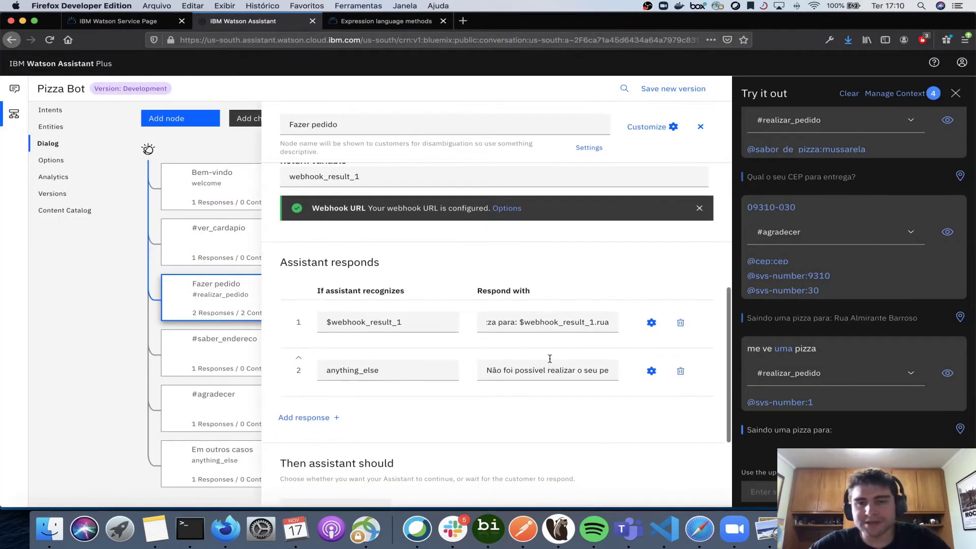
left_click(651, 323)
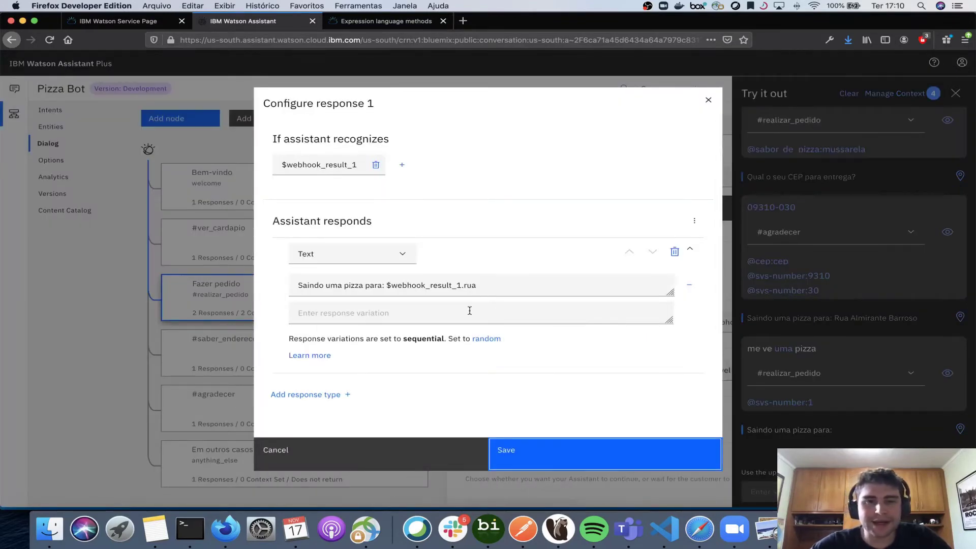
left_click_drag(290, 285, 498, 284)
scroll(406, 322, "down", 2)
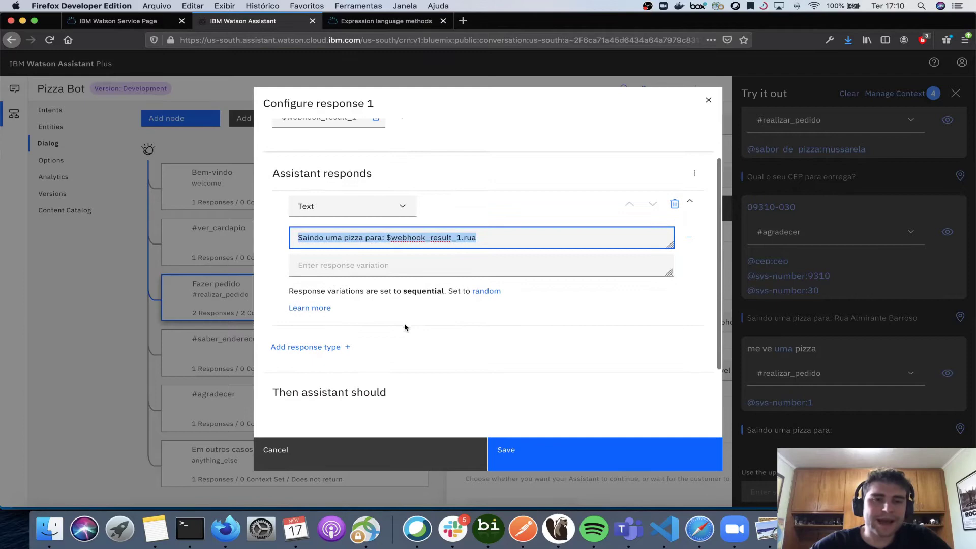
left_click(322, 351)
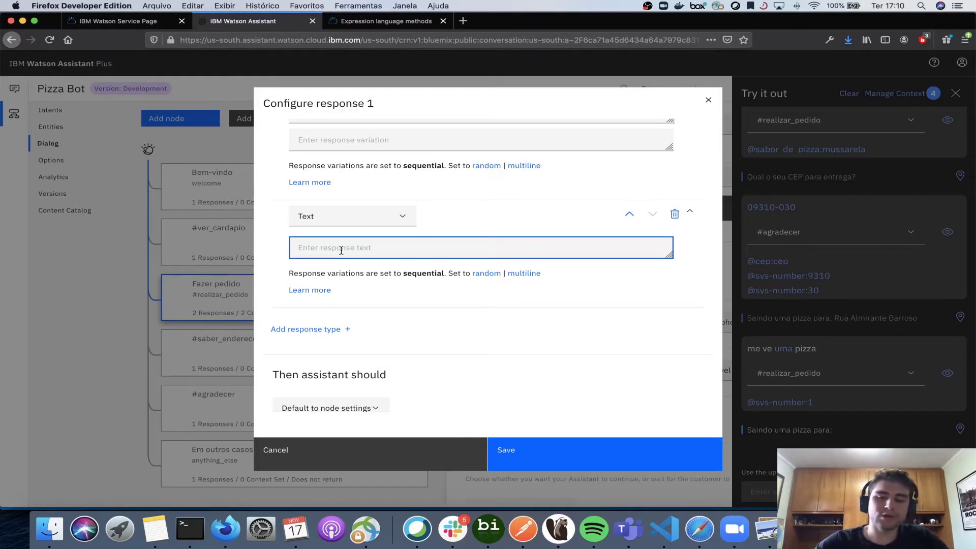
type("<? ?>")
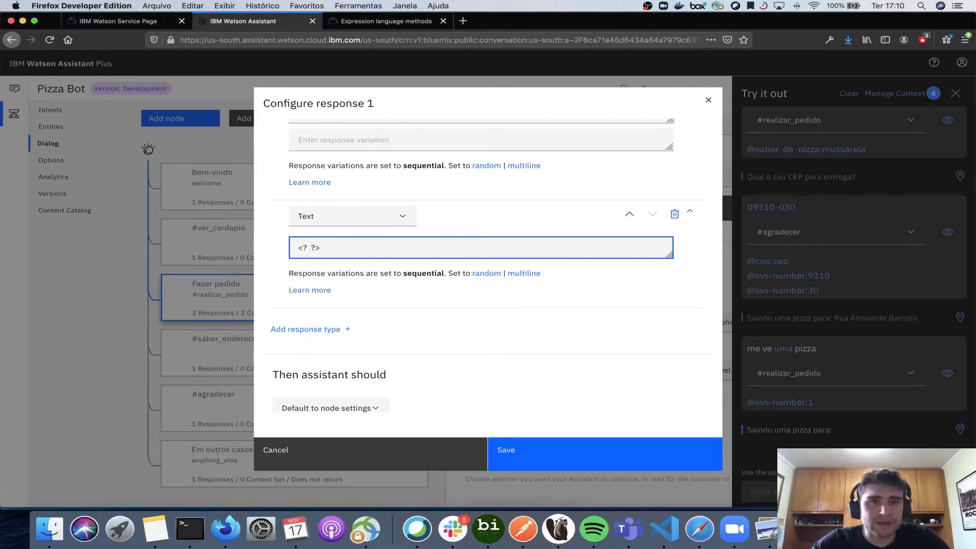
- Switch to the Expression language methods documentation and review the expression syntax section and the list of available methods
left_click(372, 23)
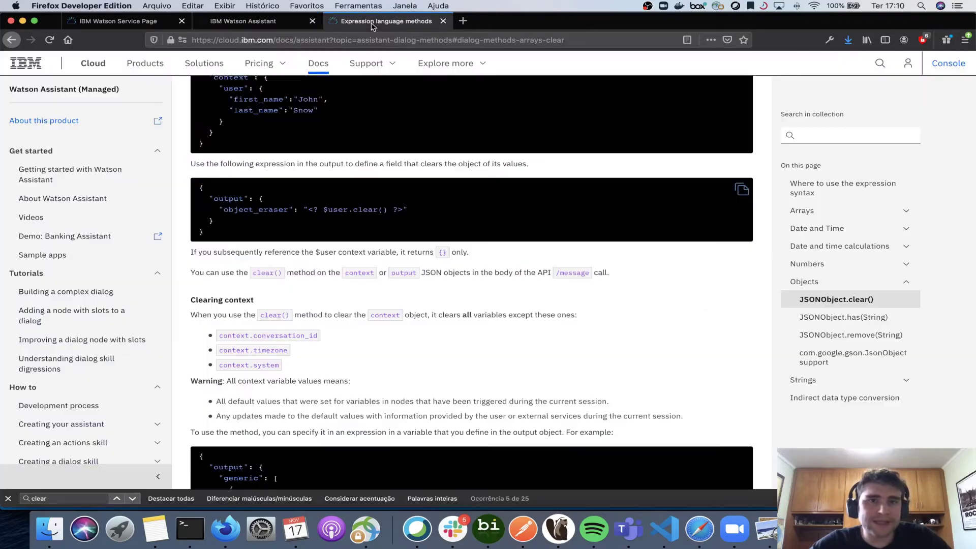
scroll(353, 213, "up", 10)
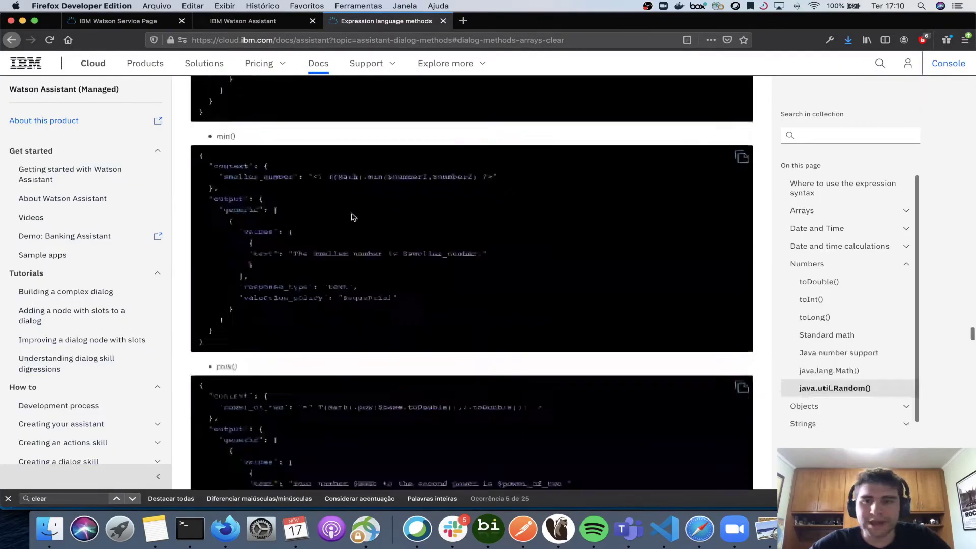
scroll(353, 217, "up", 15)
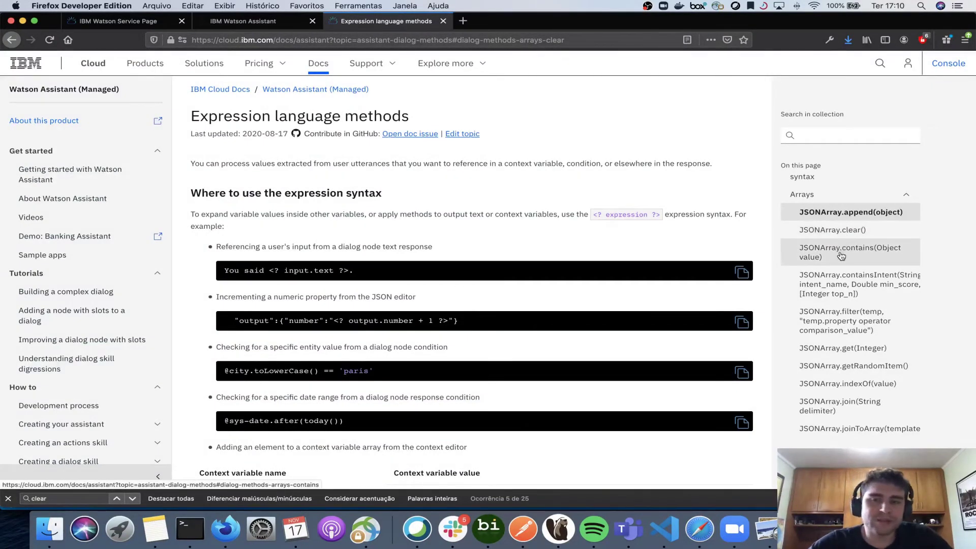
scroll(859, 325, "down", 2)
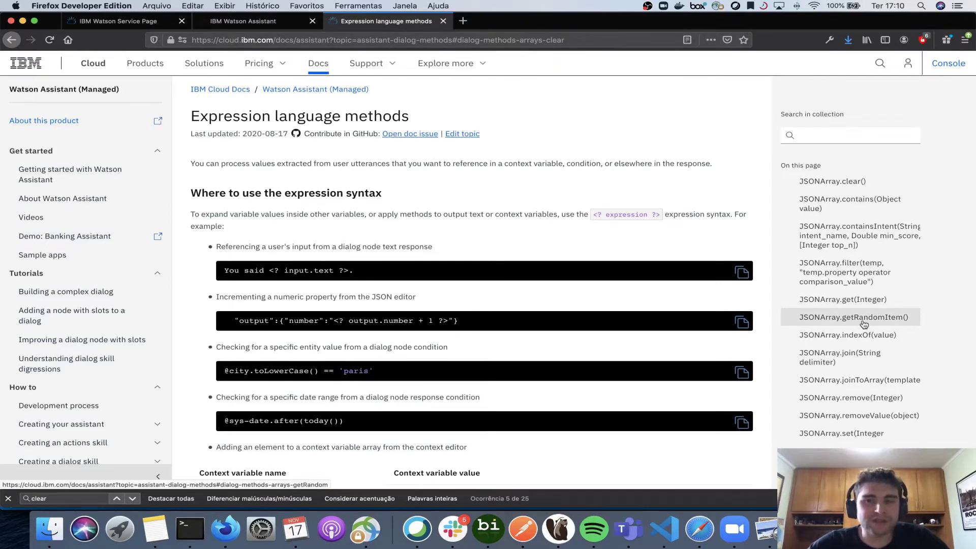
- Return to the Pizza Bot dialog, complete the new text response as "<? context.clear() ?>", and save response 1
left_click(254, 31)
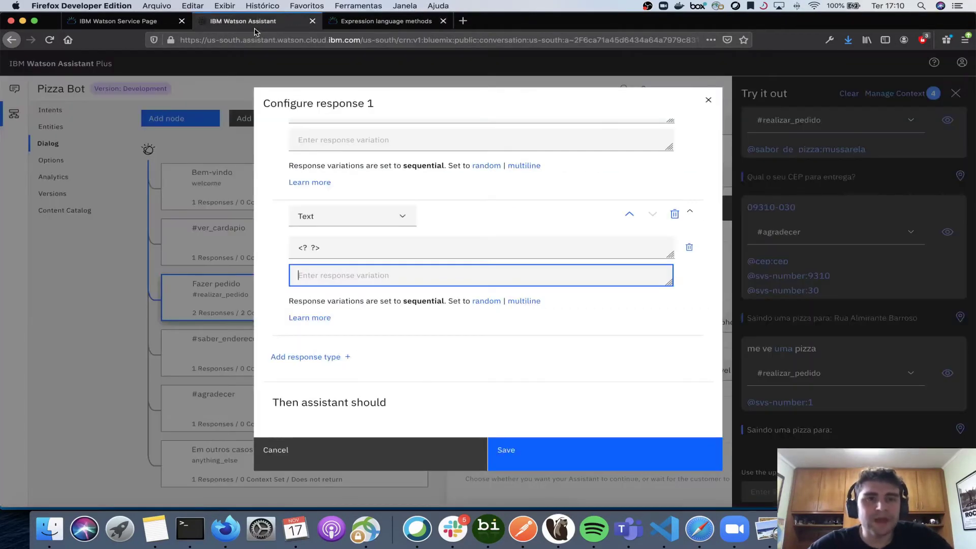
left_click(309, 250)
type("co ")
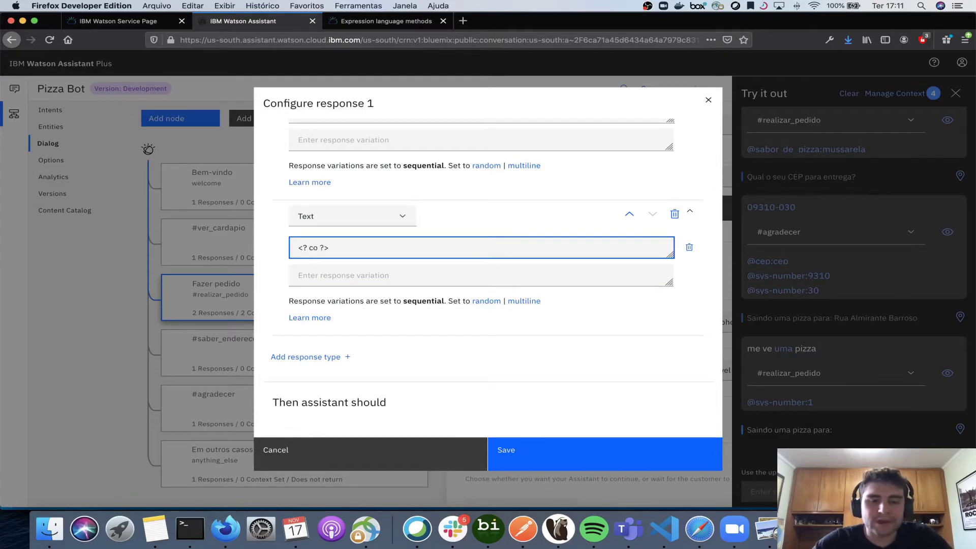
type("ntext")
type(".clear")
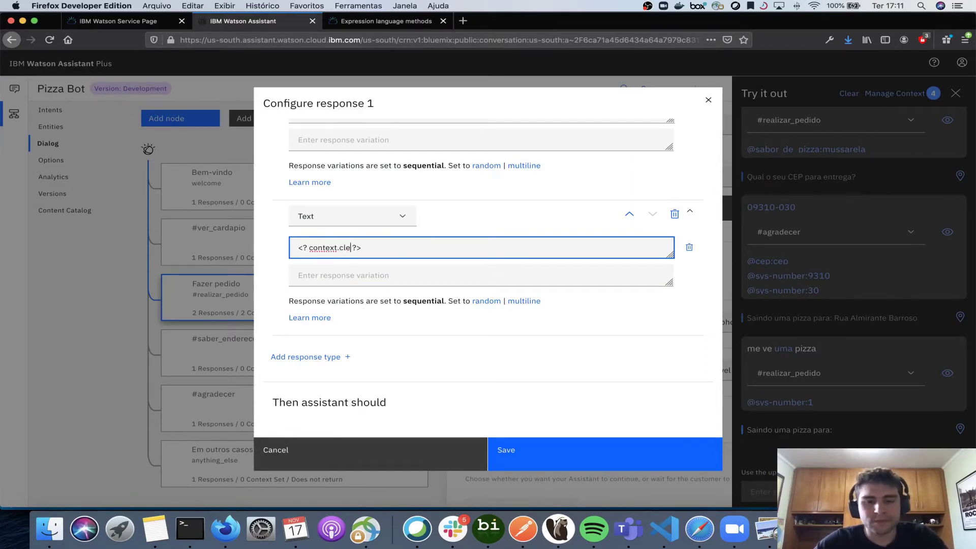
type("()")
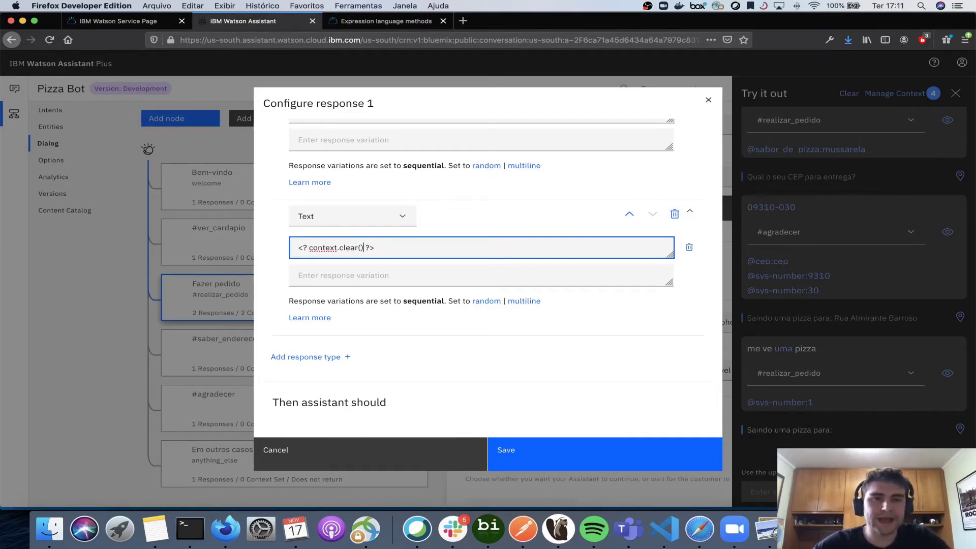
left_click(523, 456)
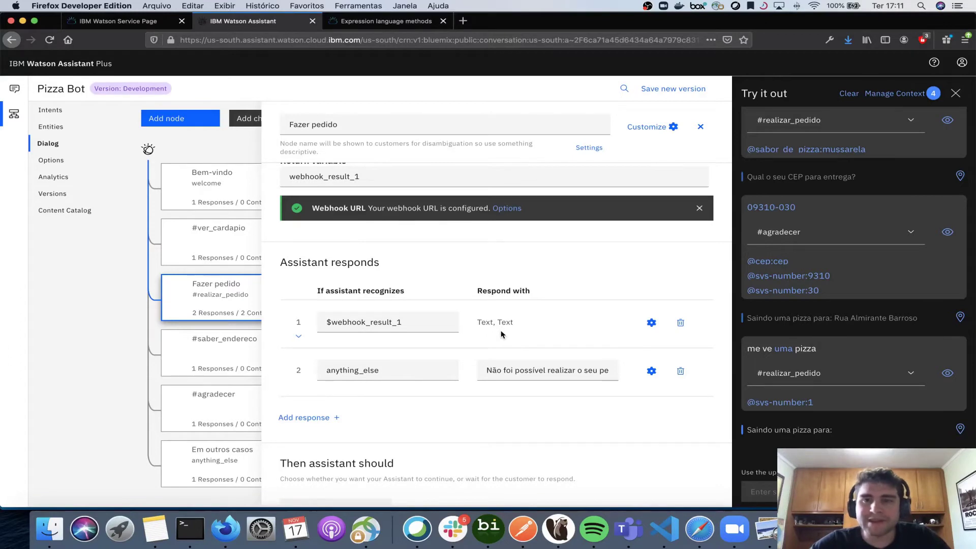
- Restart the test conversation, send "me ve uma pizza", and answer the flavour question with "mussarela"
left_click(850, 96)
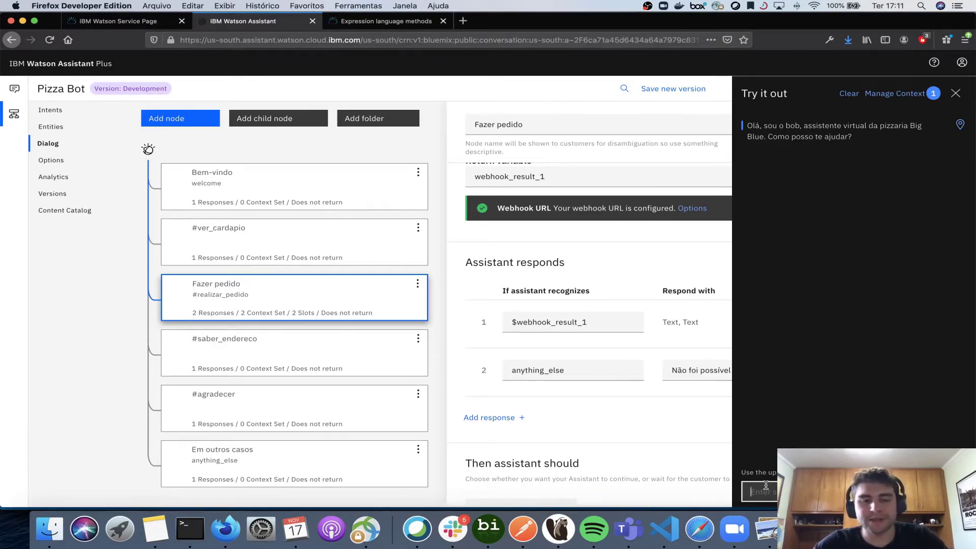
type("me ve u")
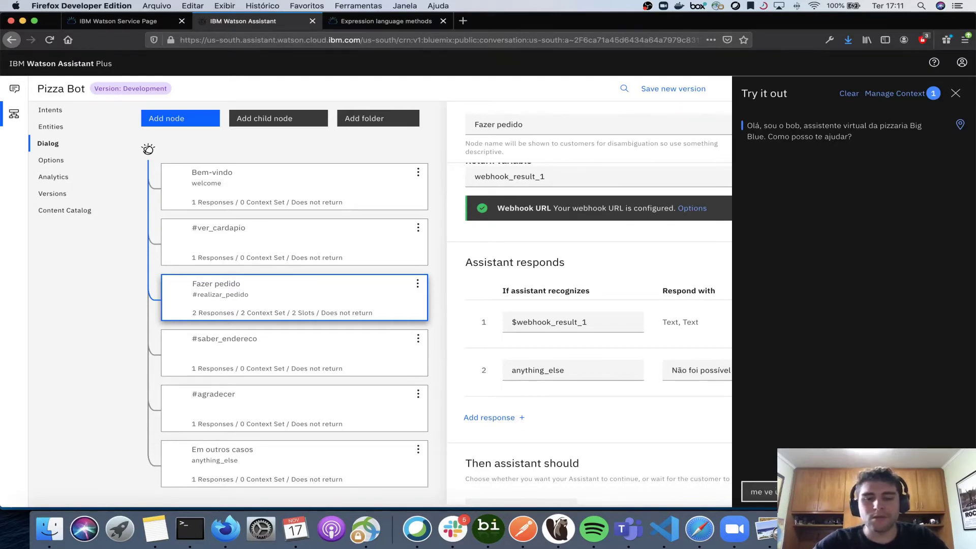
type("ma pizza")
key("Return")
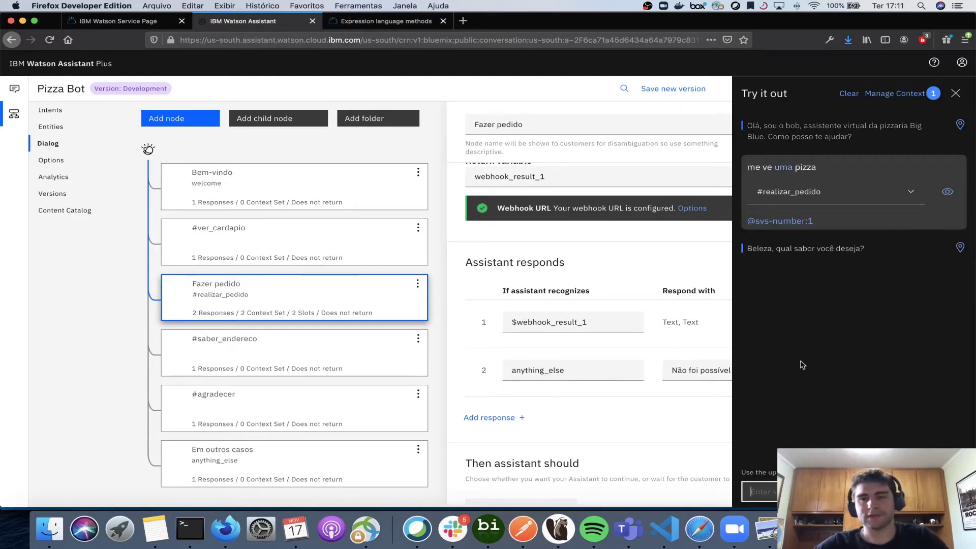
type("mussarela")
key("Return")
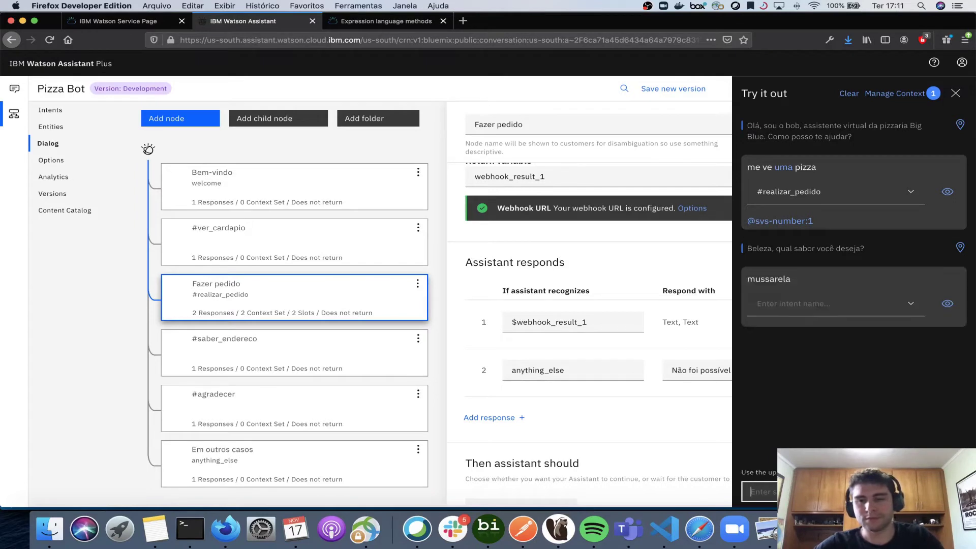
- Submit the delivery CEP to complete the test order and check which context variables remain
type("09")
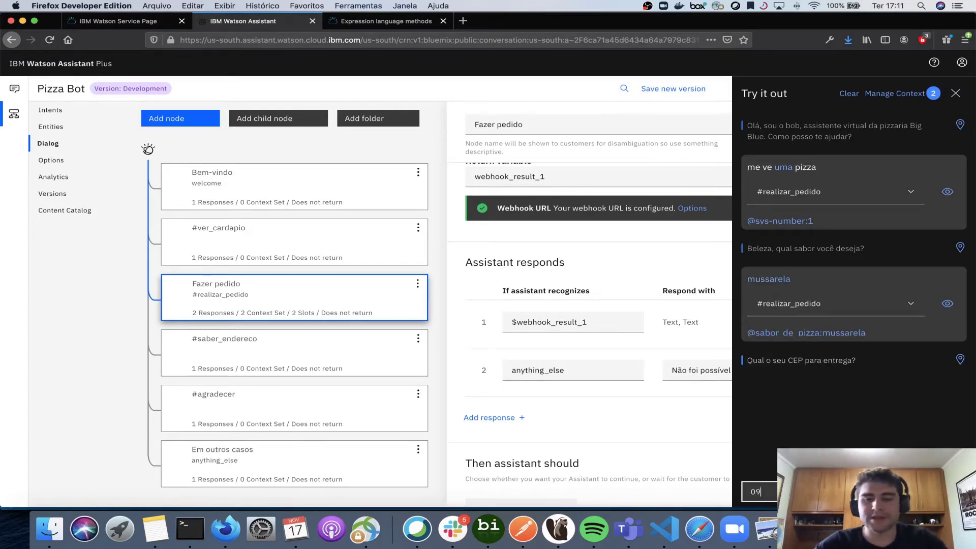
type("310-030")
key("Return")
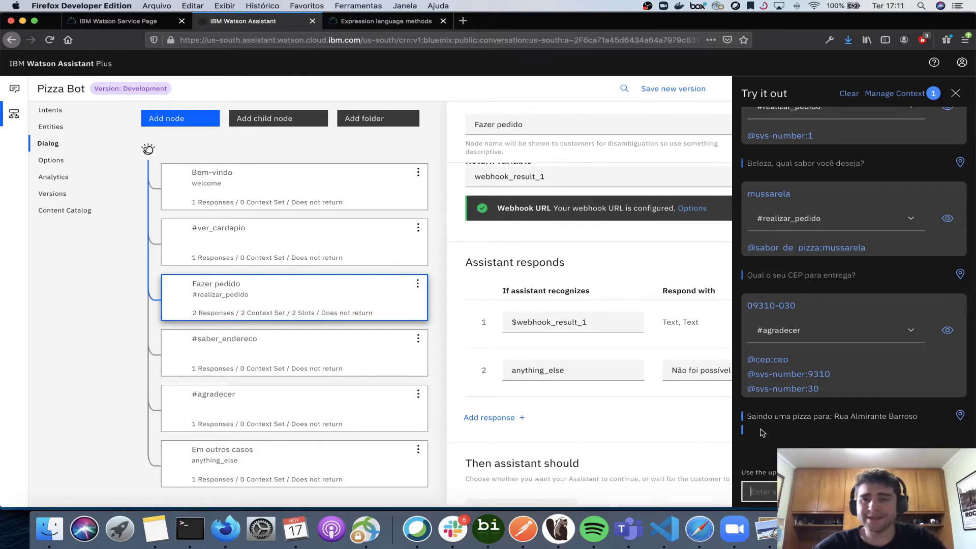
left_click(890, 104)
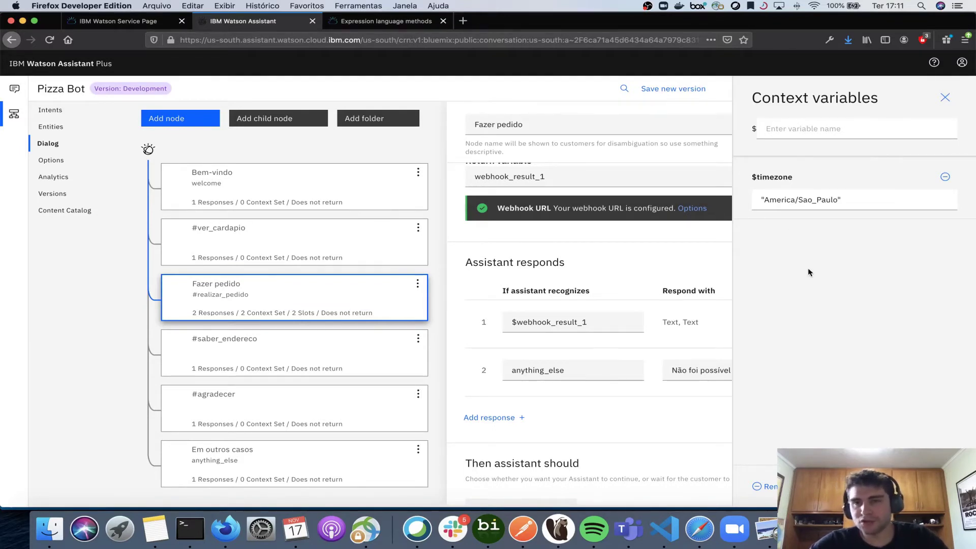
left_click(944, 97)
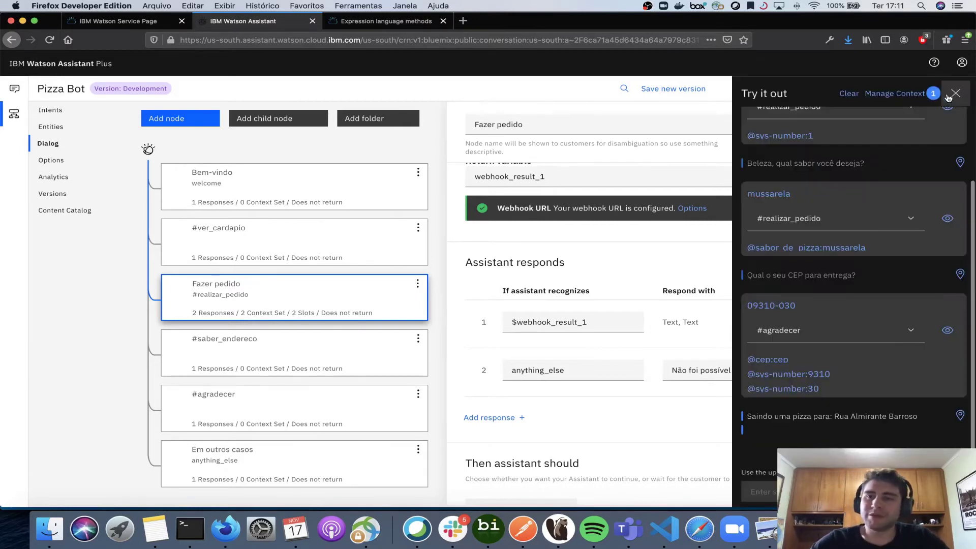
- Send a second "me ve uma pizza" order with flavour mussarela in the same conversation and inspect the context variables
left_click(763, 485)
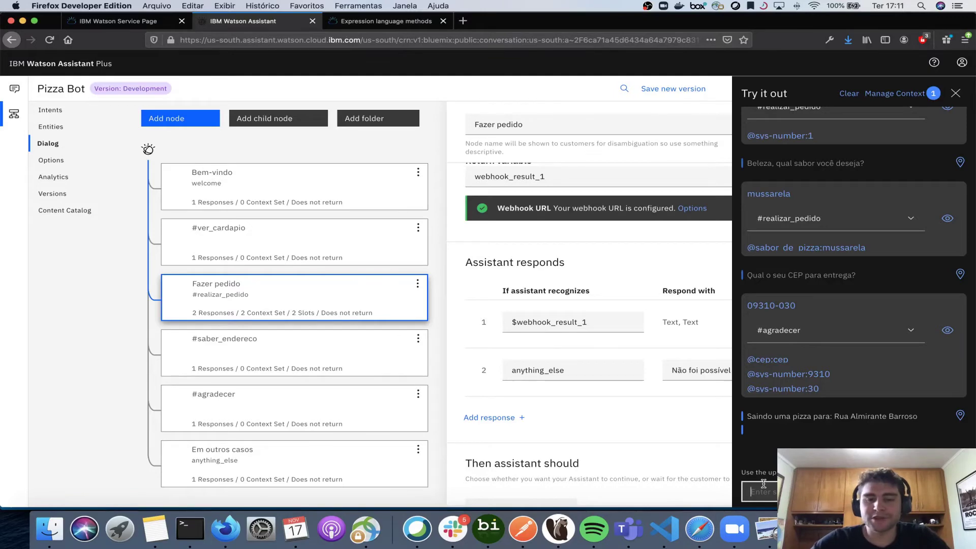
type("me ve u")
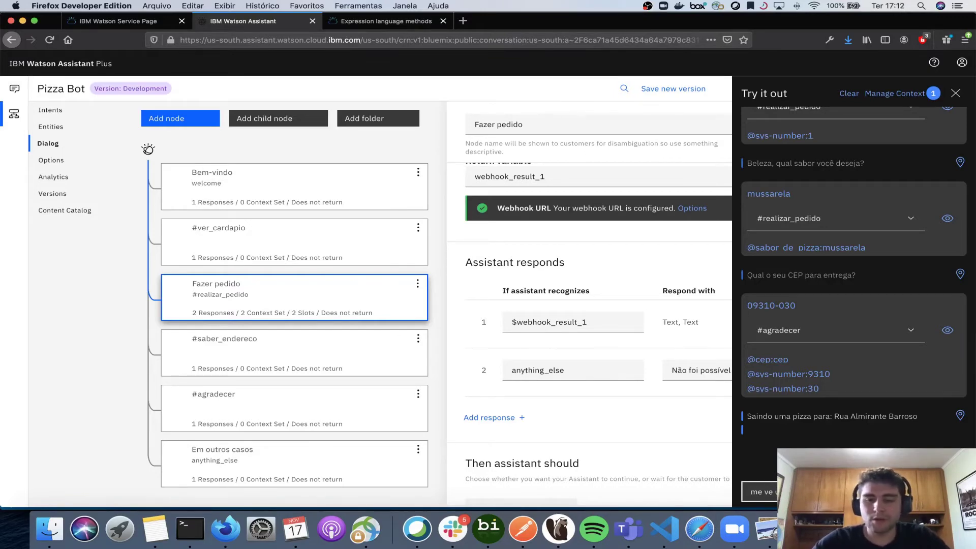
type("ma pizza")
key("Return")
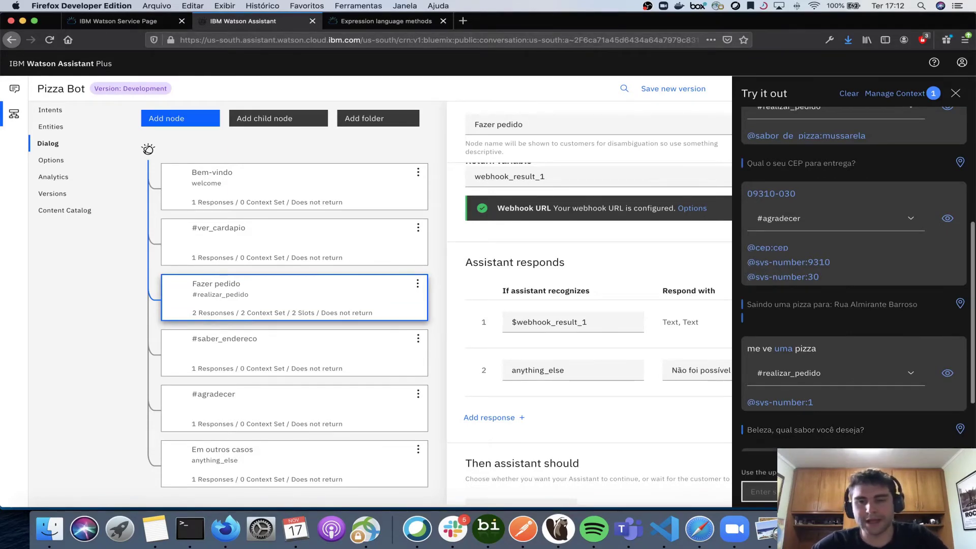
left_click(888, 96)
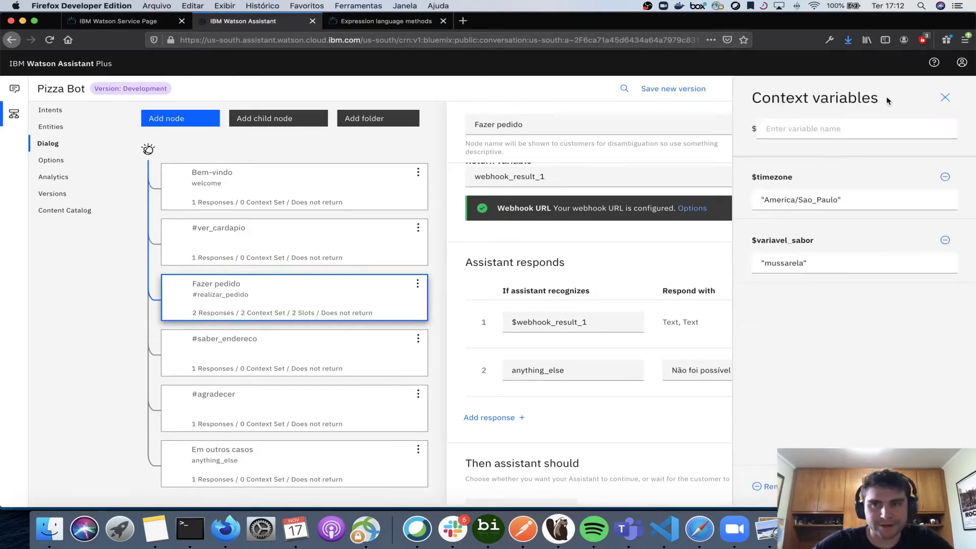
left_click(945, 95)
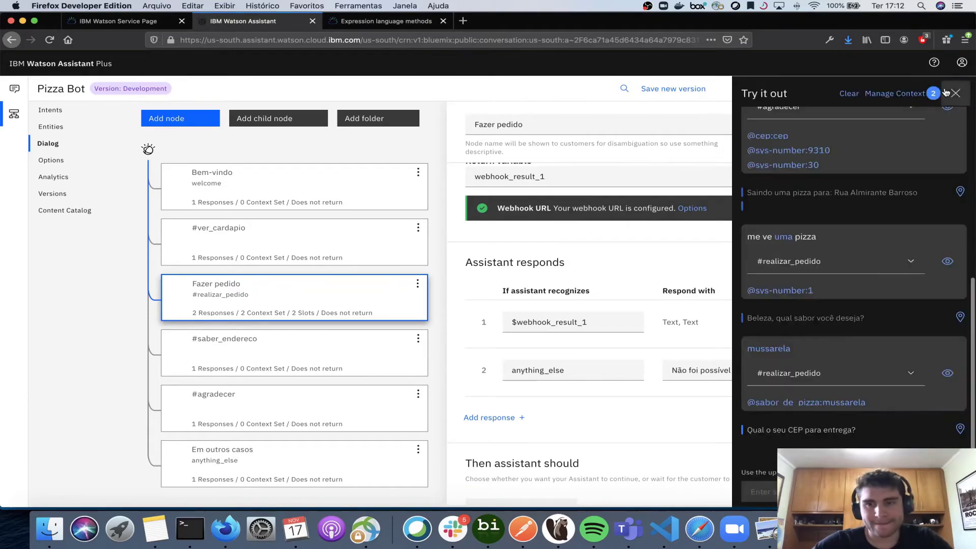
- Submit the delivery CEP for the second order and check the context variables again
left_click(758, 491)
type("0")
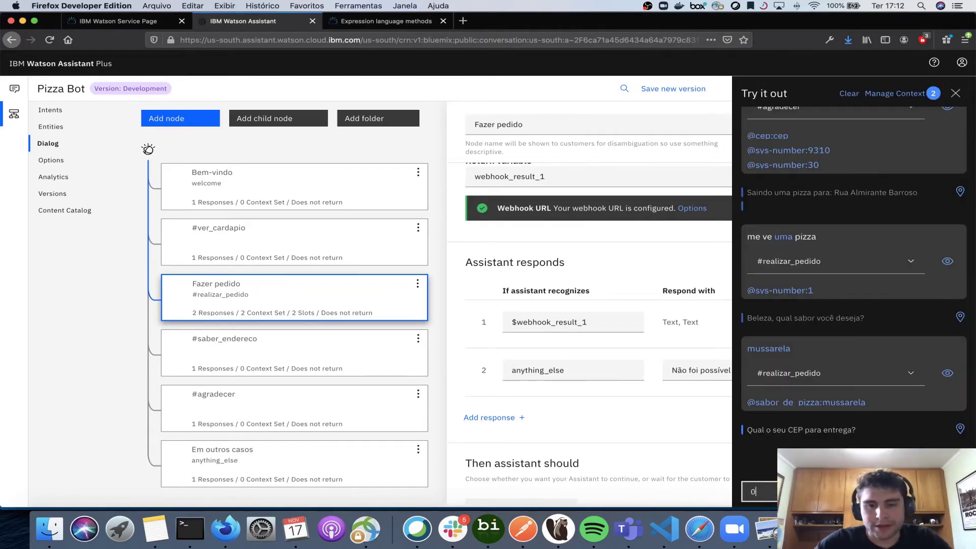
type("9310")
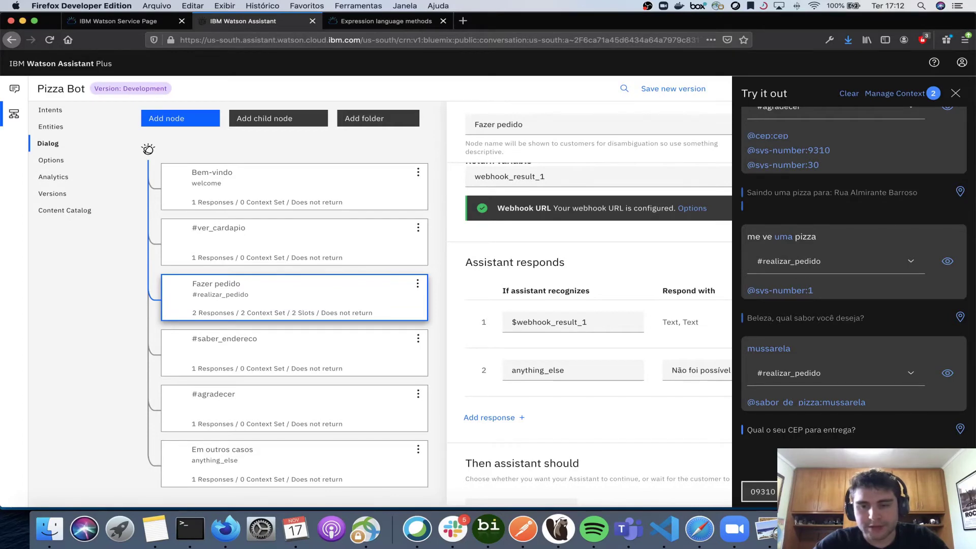
type("-")
key("Return")
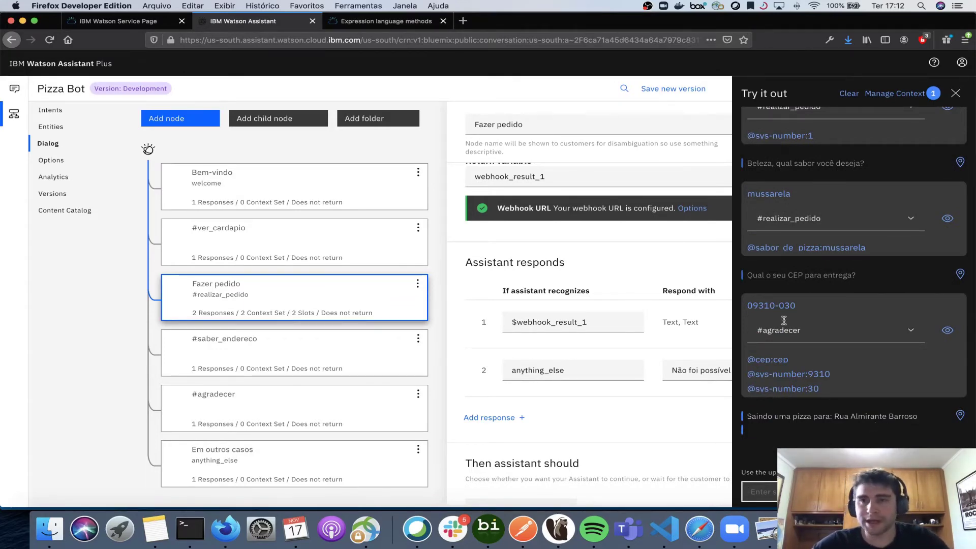
left_click(900, 94)
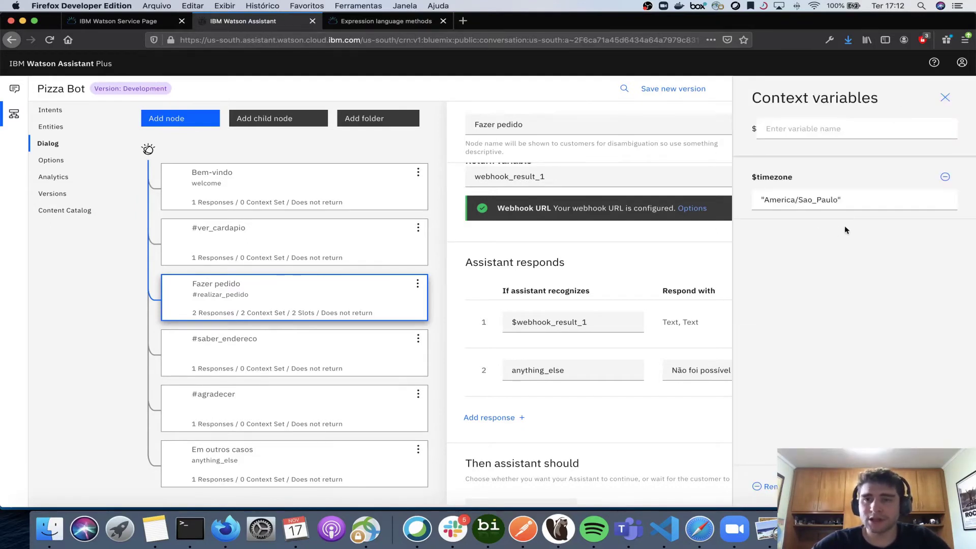
left_click(946, 98)
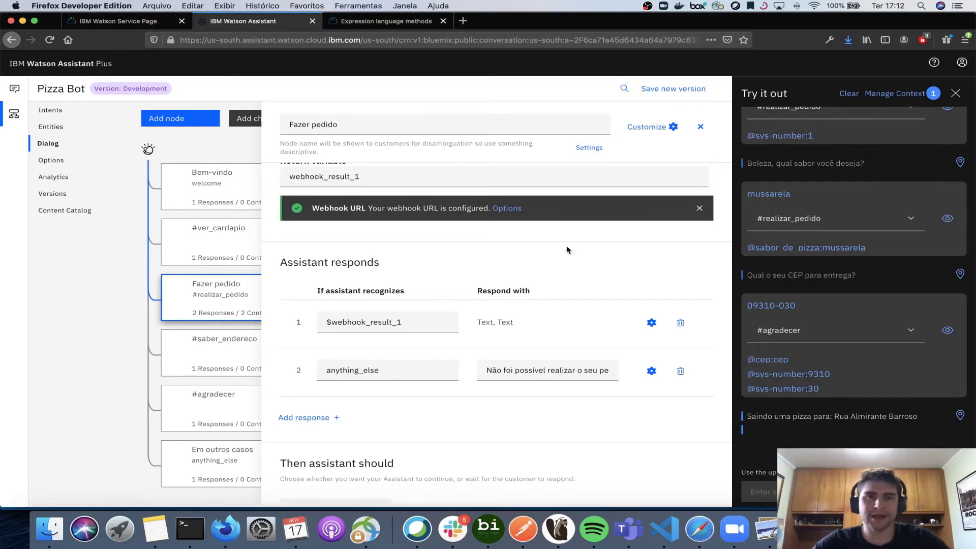
- Clear the test conversation and send a fresh "me ve uma pizza" order
left_click(848, 93)
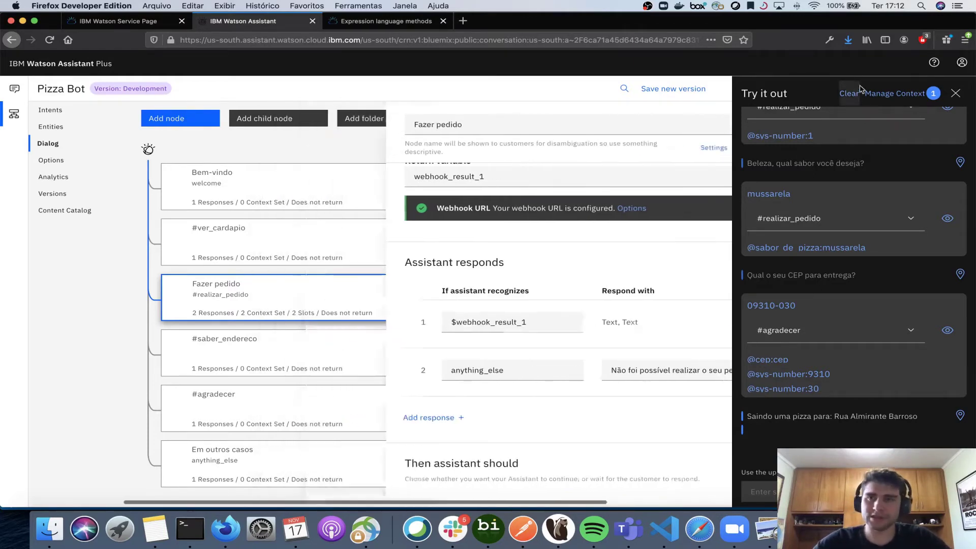
type("me ve u")
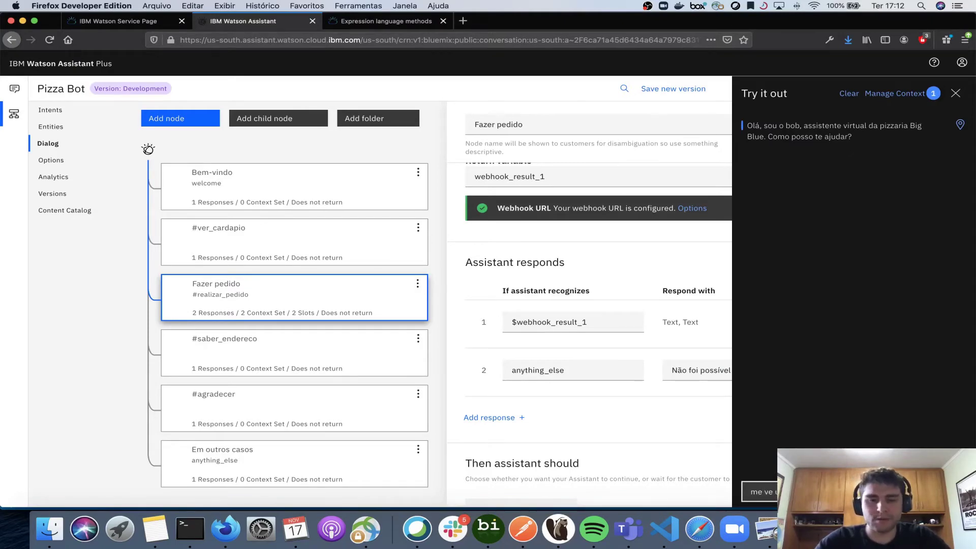
key("Return")
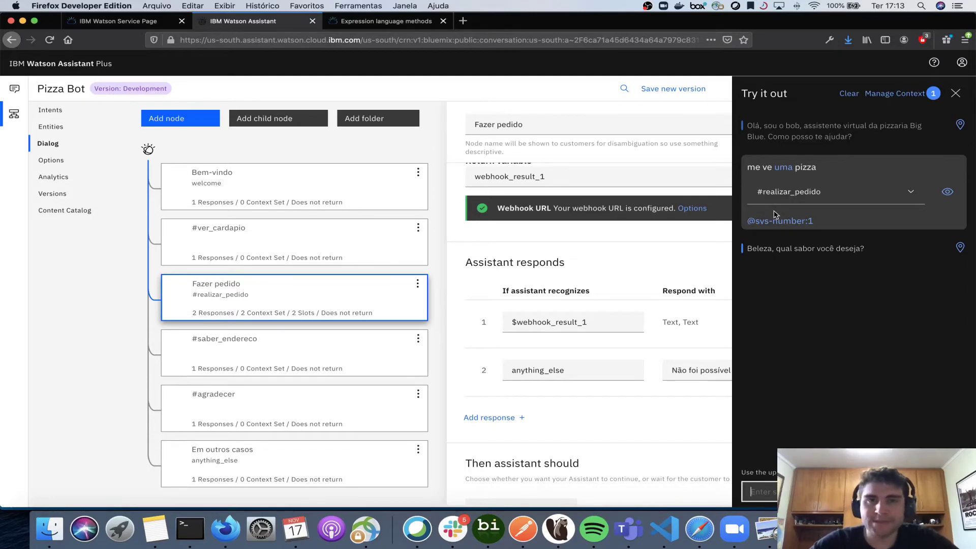
- Check the intent confidence scores for "me ve uma pizza" and review the user examples of the #realizar_pedido intent
mouse_move(946, 191)
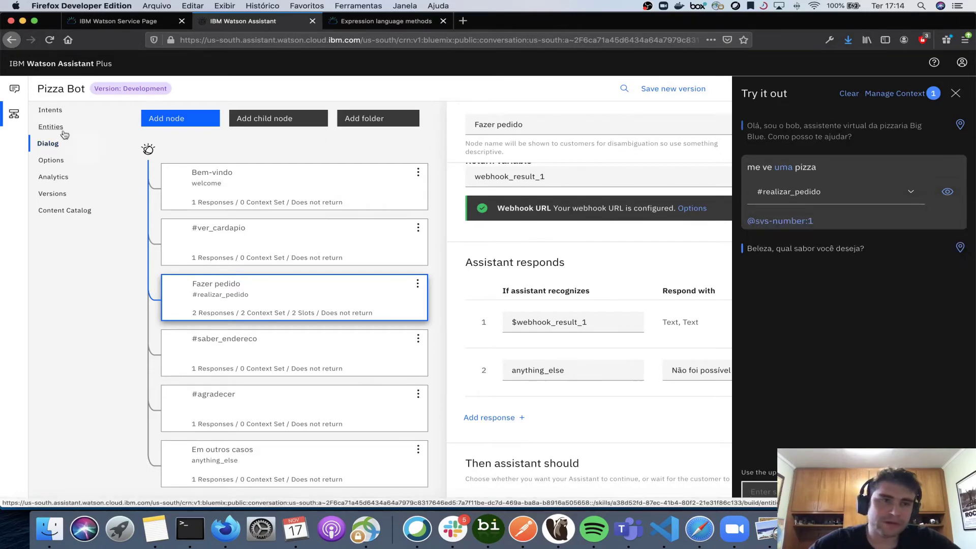
left_click(50, 112)
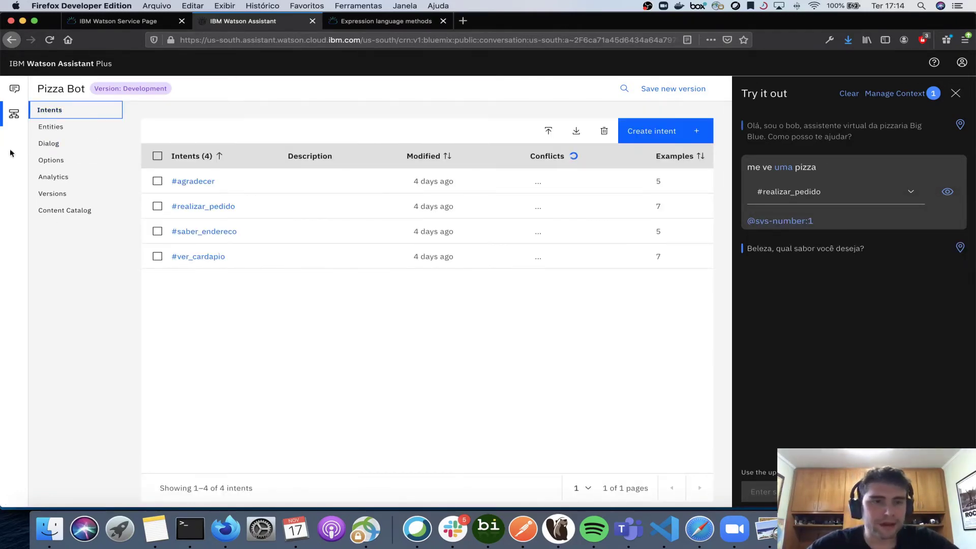
left_click(206, 207)
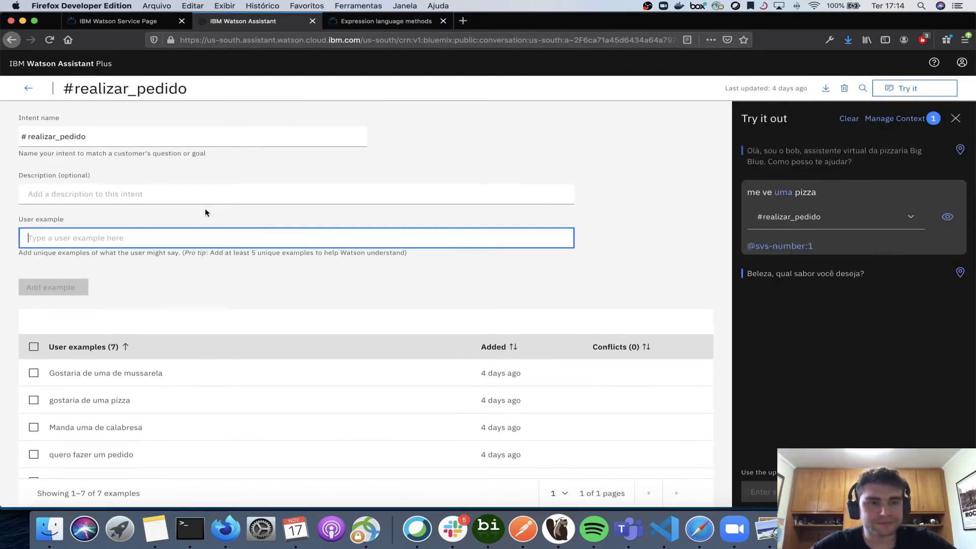
scroll(135, 435, "down", 3)
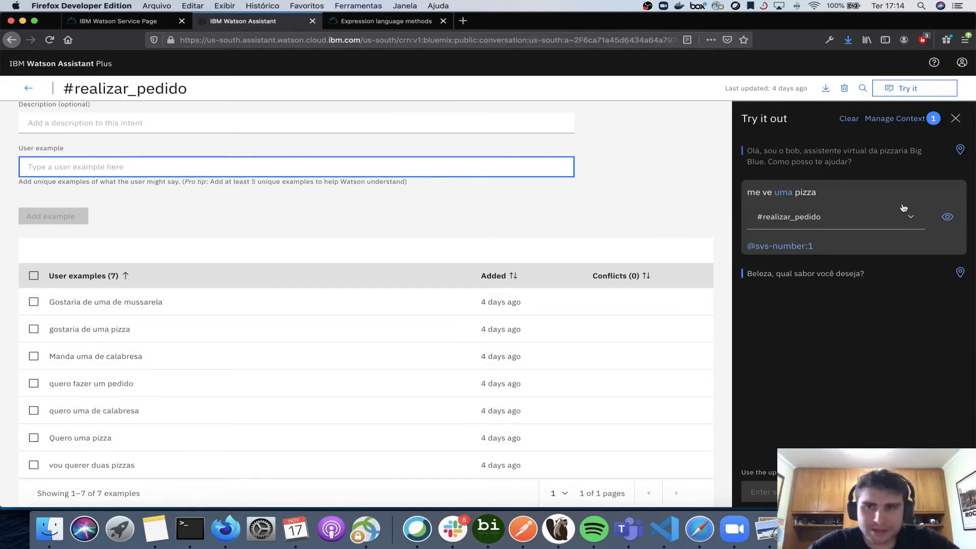
- Confirm #realizar_pedido as the intent for the "me ve uma pizza" test message, check its example list and return to the intents overview
left_click(909, 218)
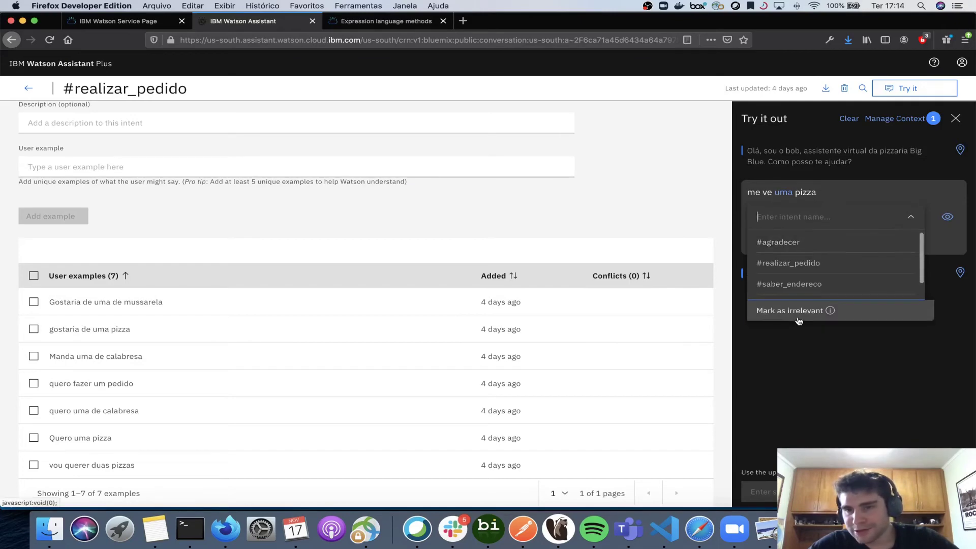
left_click(805, 263)
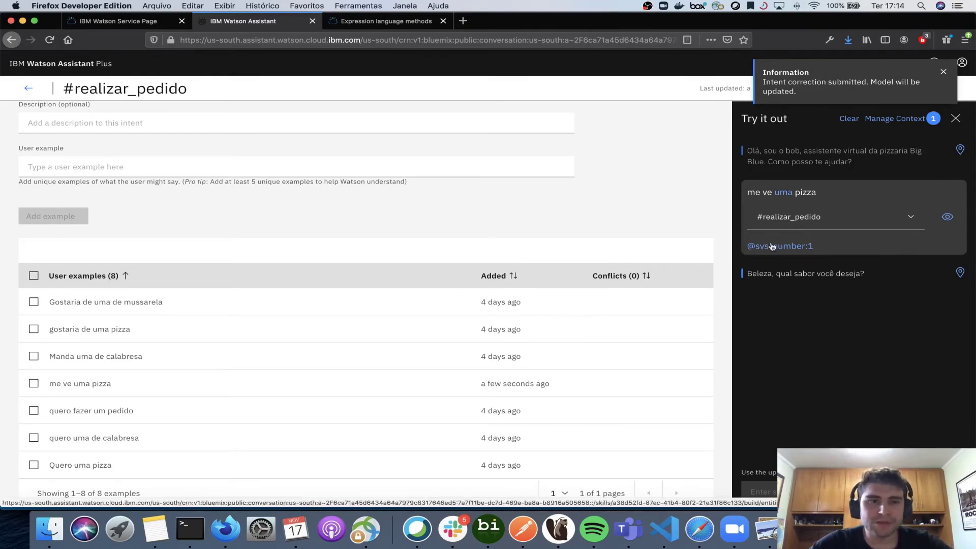
scroll(458, 387, "down", 1)
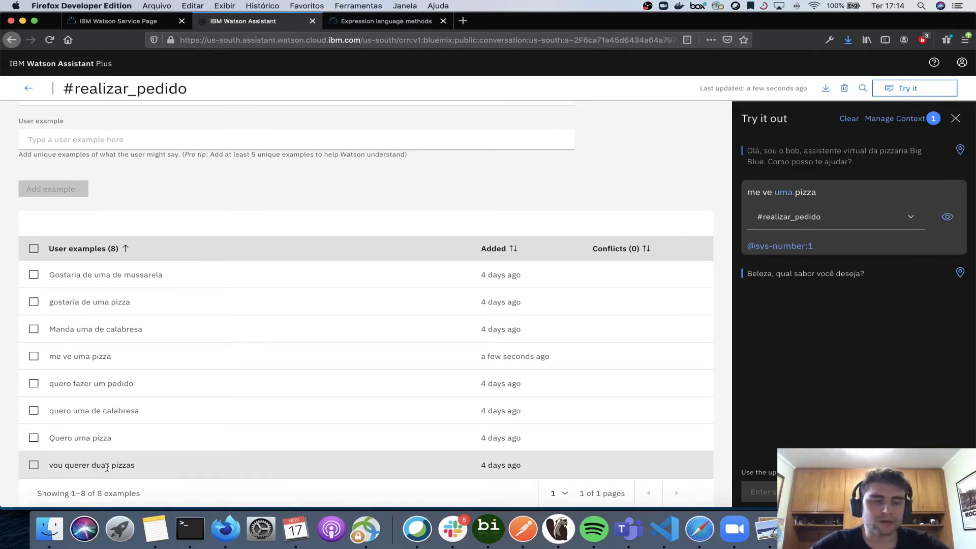
scroll(109, 351, "up", 3)
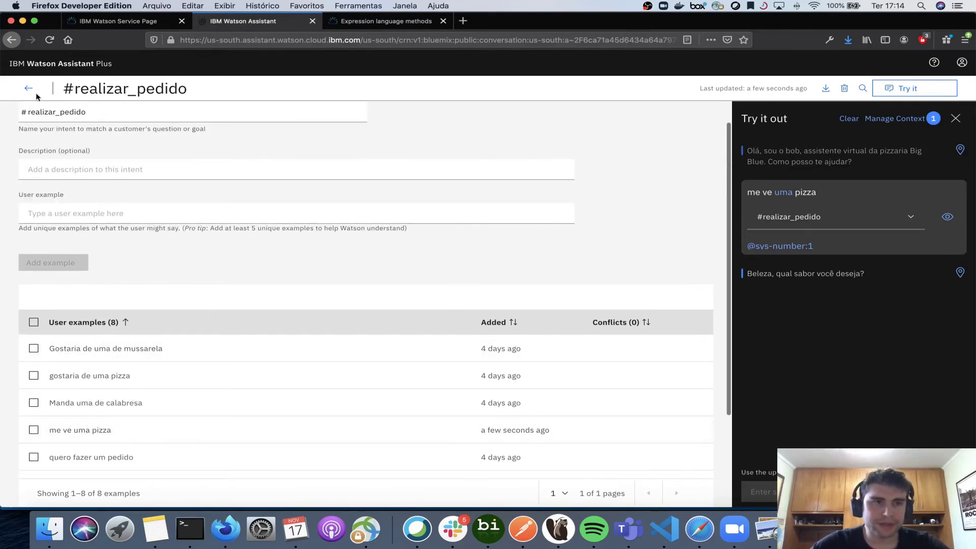
left_click(29, 88)
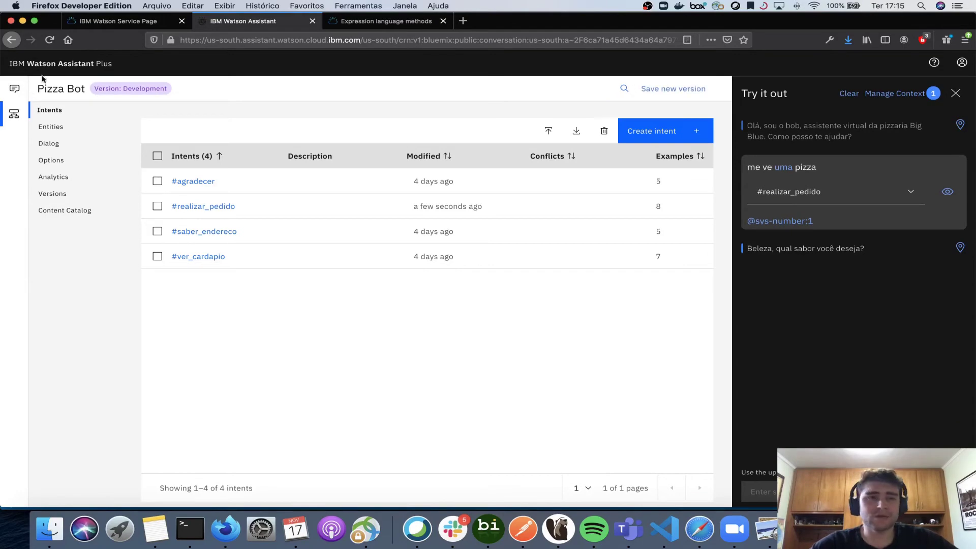
- Review the user examples of the #agradecer intent and return to the intents overview
left_click(199, 182)
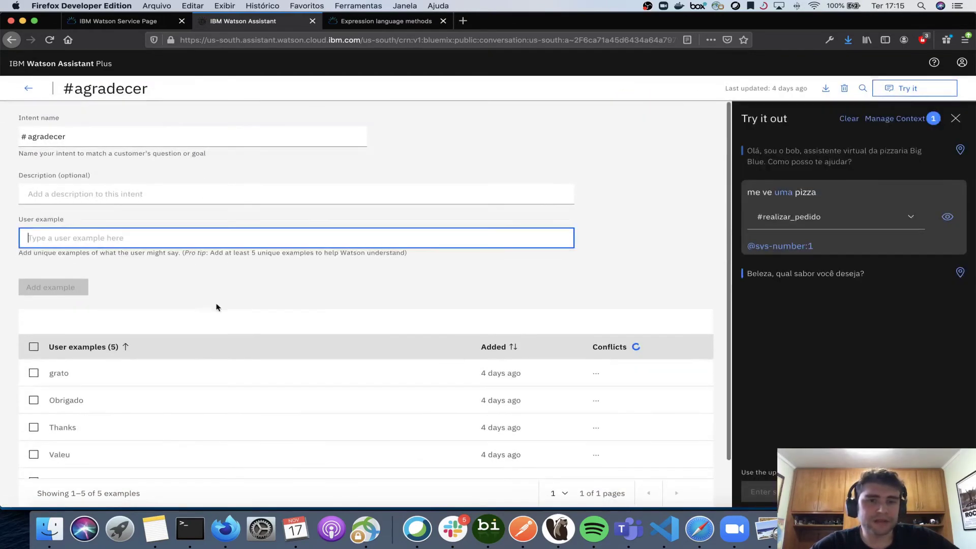
scroll(217, 377, "down", 1)
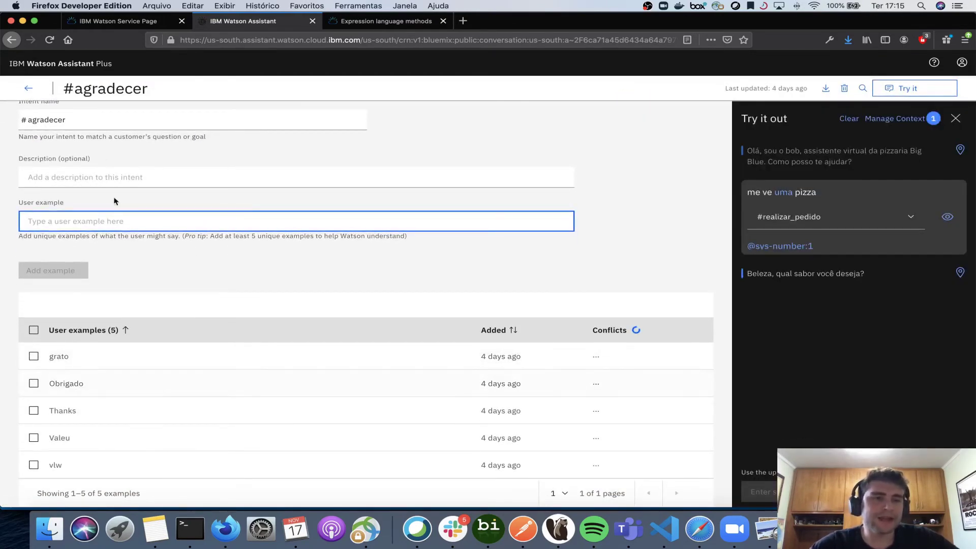
left_click(29, 89)
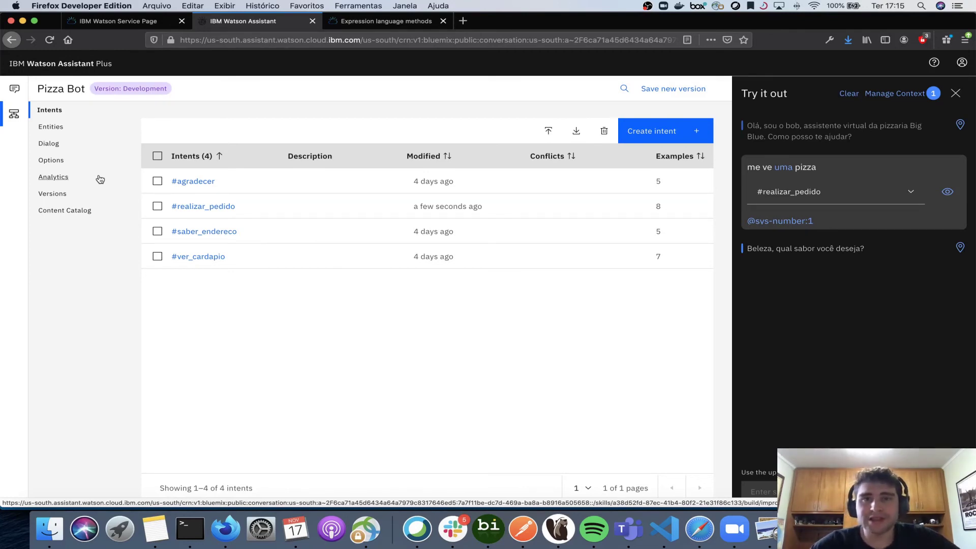
- Clear the test conversation and send "me ve uma pizza" again to test the updated model
mouse_move(947, 193)
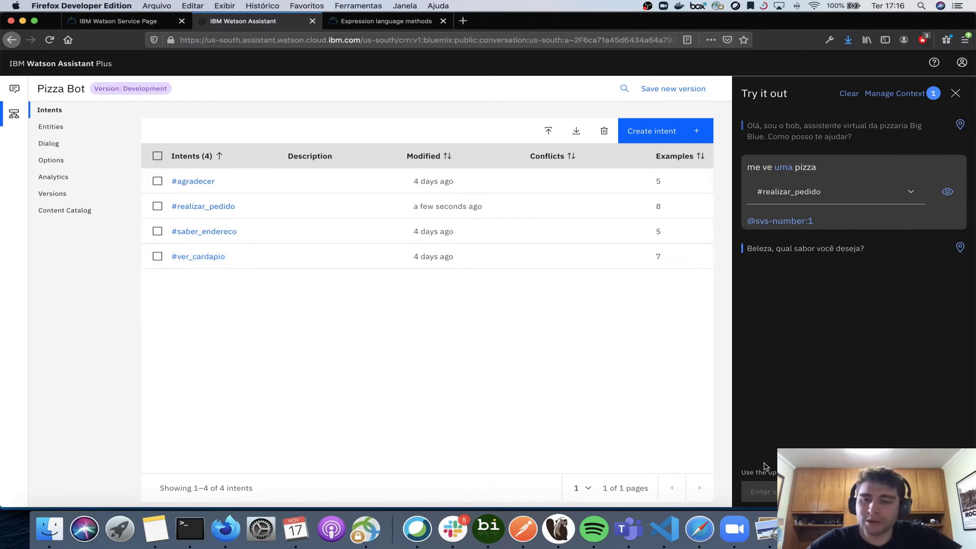
left_click(848, 95)
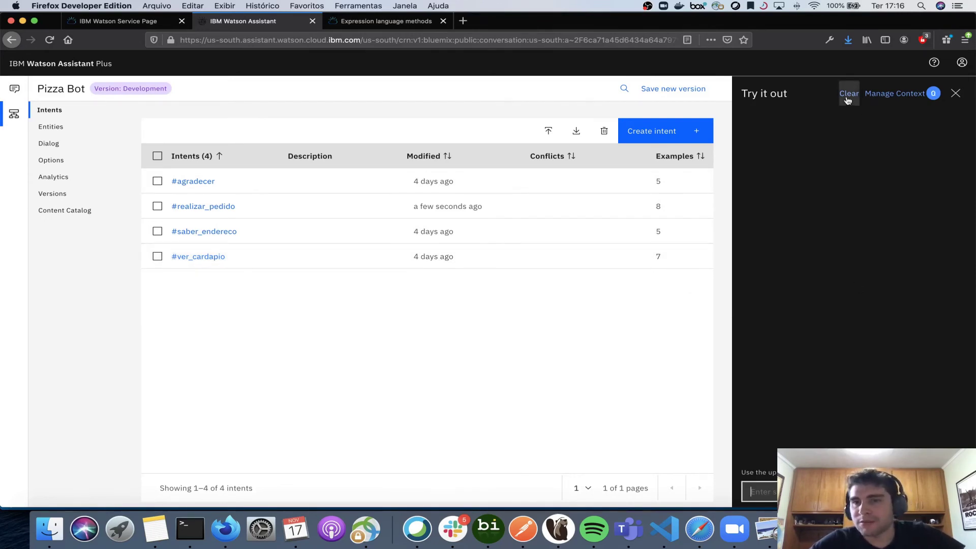
type("me ve u")
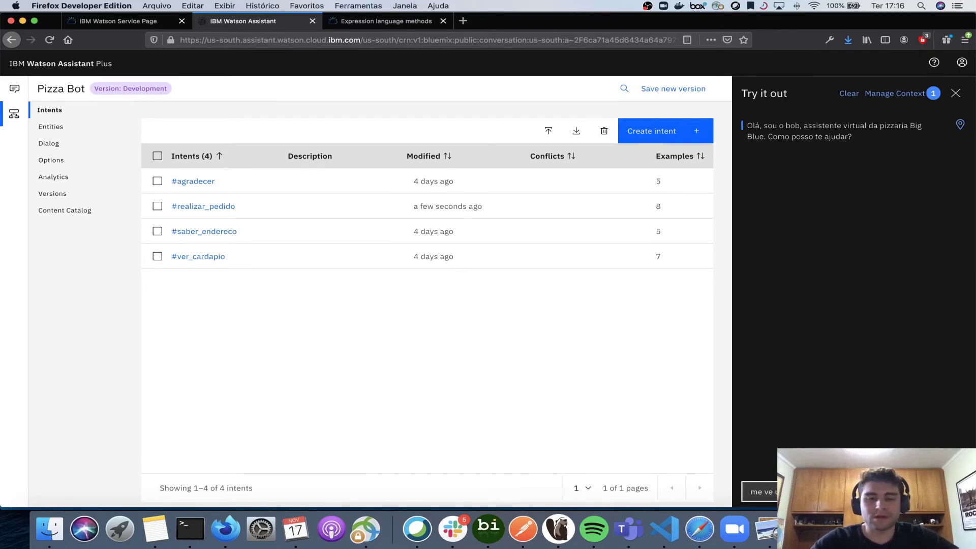
type("ma pizza")
key("Return")
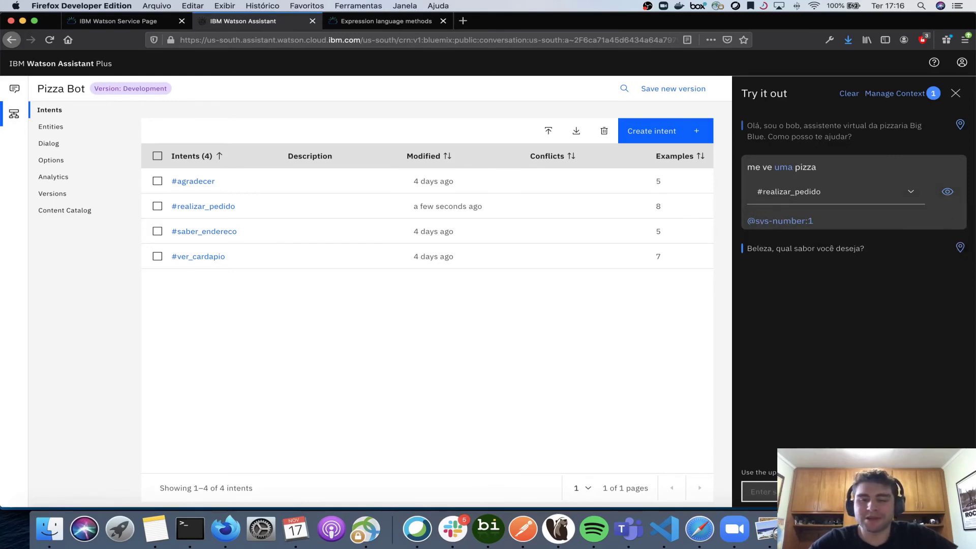
- Send the test message "me ve uma pizza por que hoje estou com fome" and check its intent confidence scores
type("me ve u")
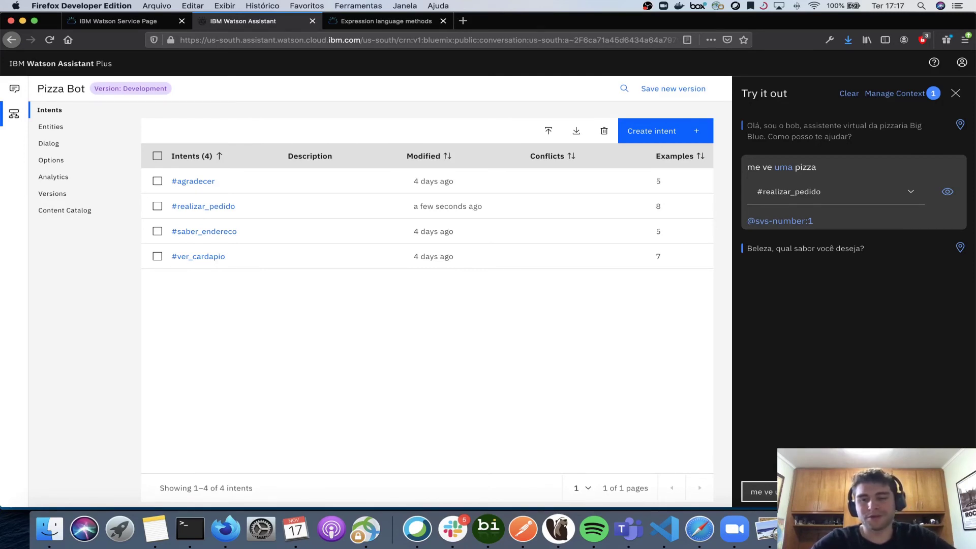
key("Return")
mouse_move(948, 305)
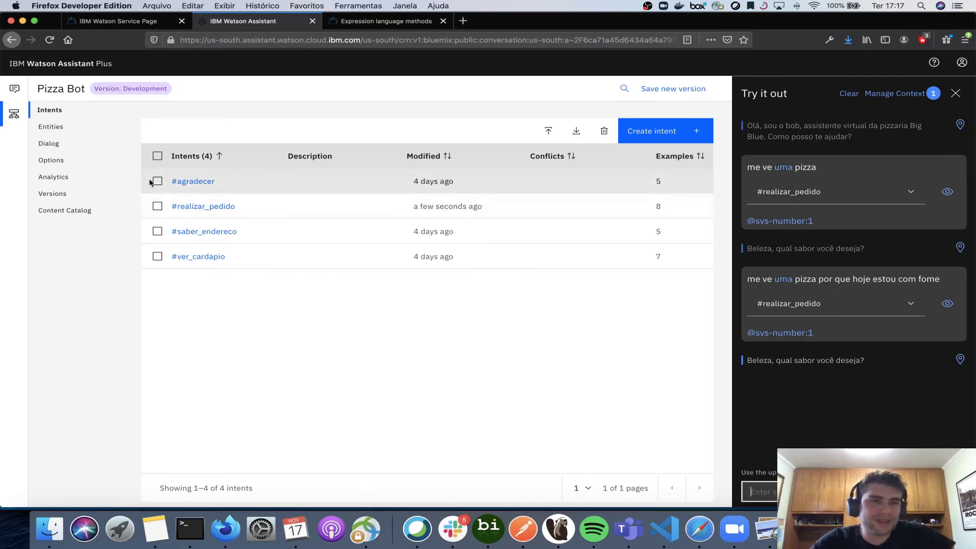
- Review the #realizar_pedido user examples again and compare the intent confidence scores of the two test messages
left_click(202, 208)
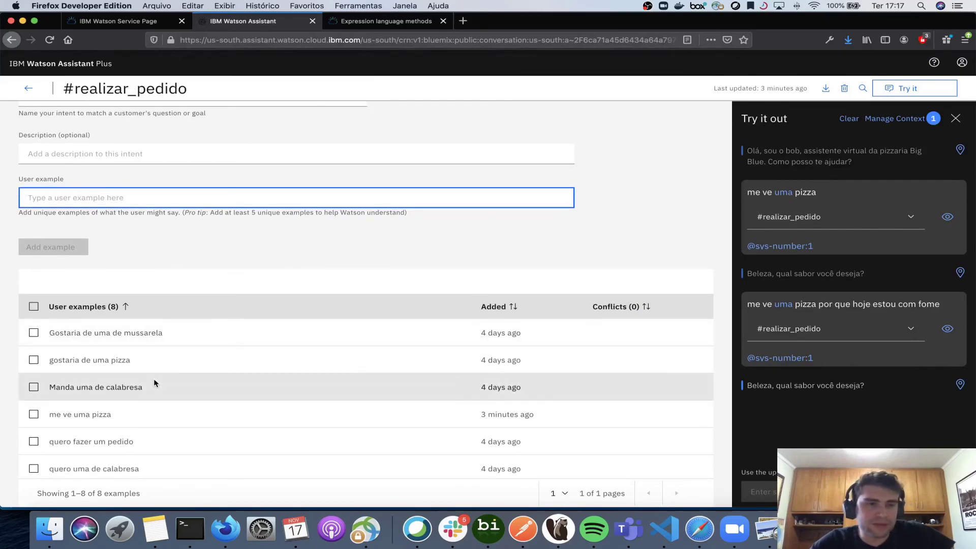
scroll(155, 382, "down", 1)
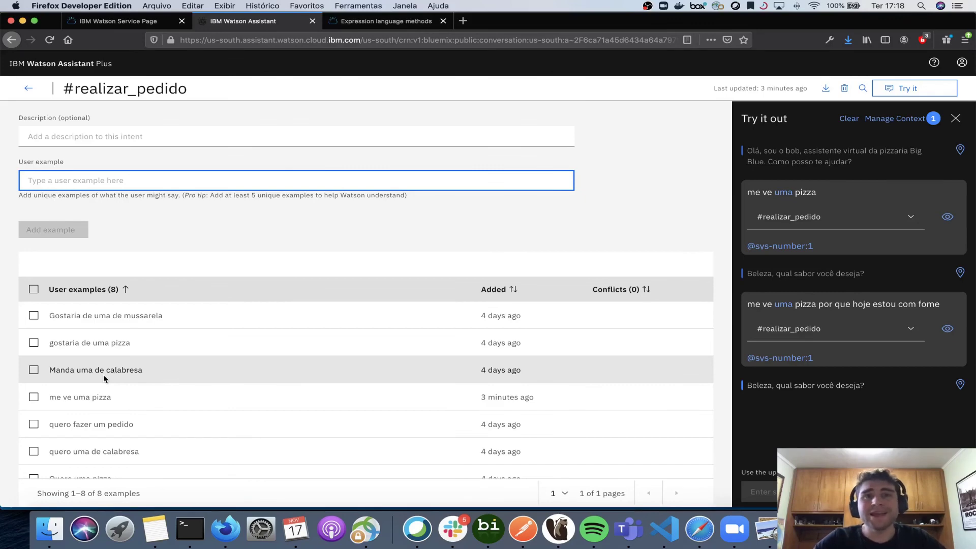
left_click(31, 91)
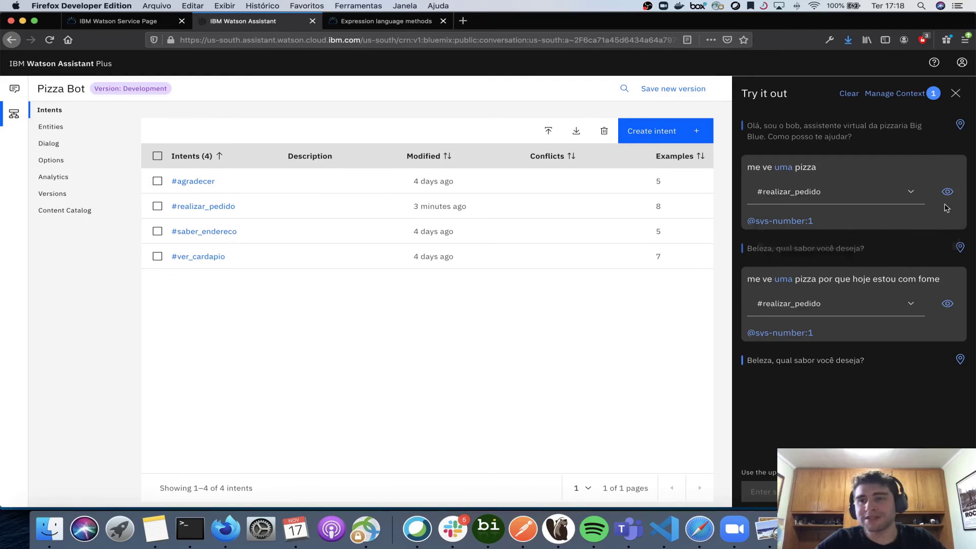
mouse_move(947, 193)
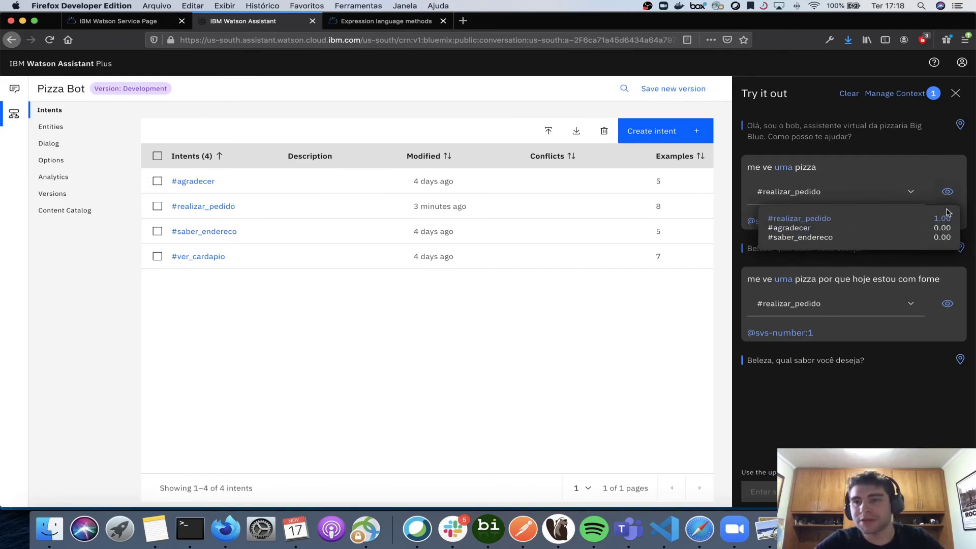
mouse_move(942, 304)
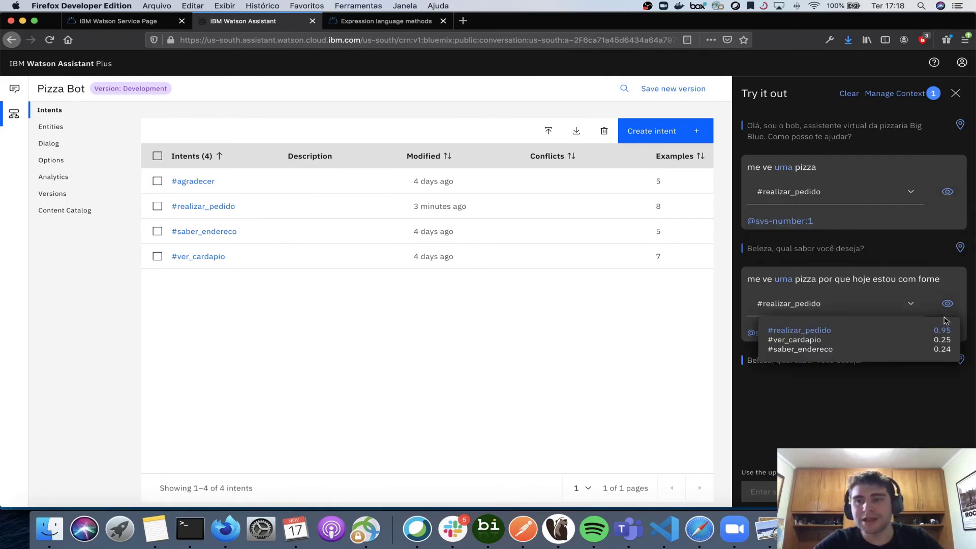